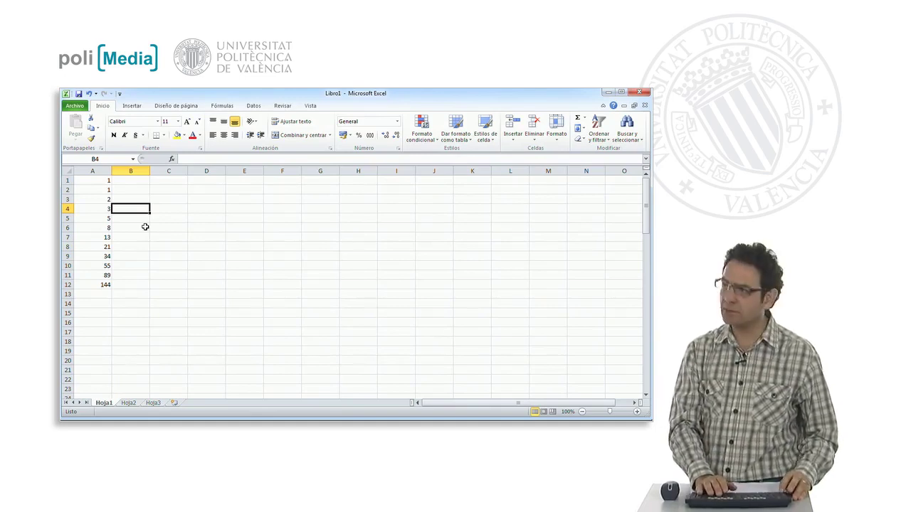
Step: Enter the formula =(A5+A2)/2 in cell B4
{"action": "type", "text": "="}
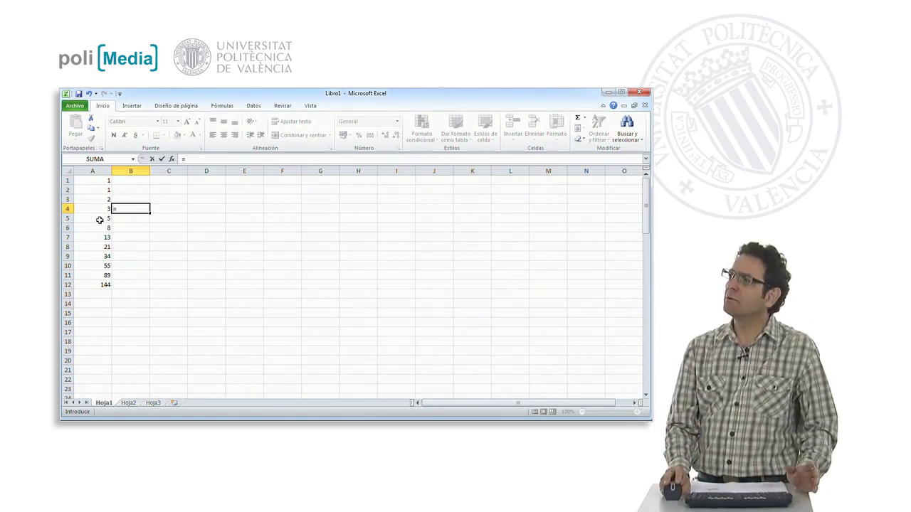
{"action": "type", "text": "("}
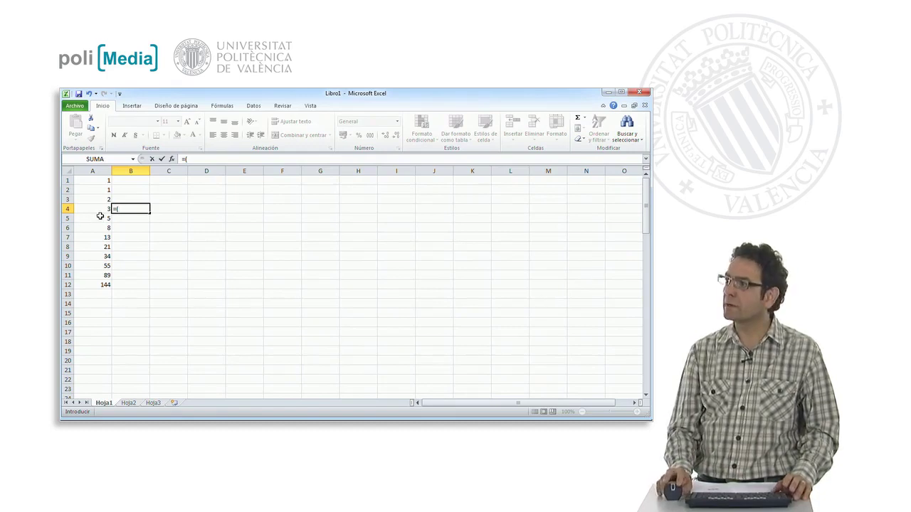
{"action": "left_click", "coordinate": [98, 218]}
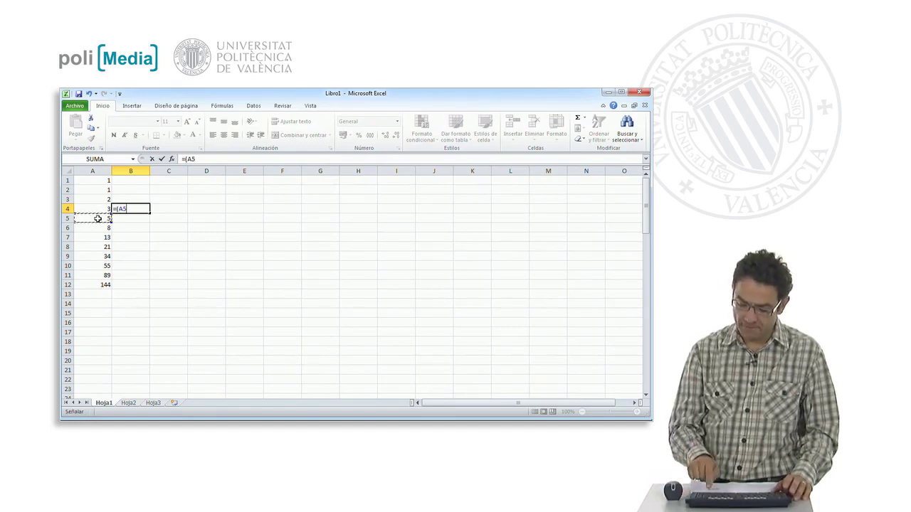
{"action": "type", "text": "+"}
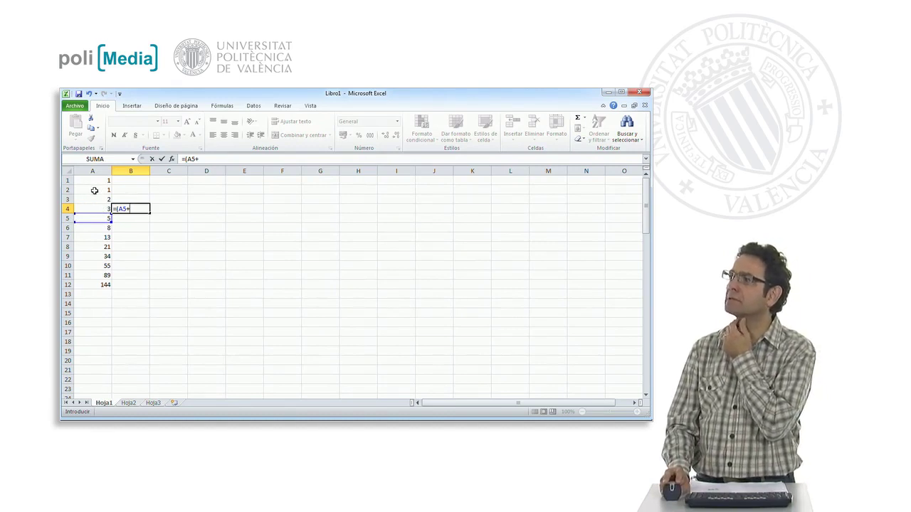
{"action": "left_click", "coordinate": [94, 190]}
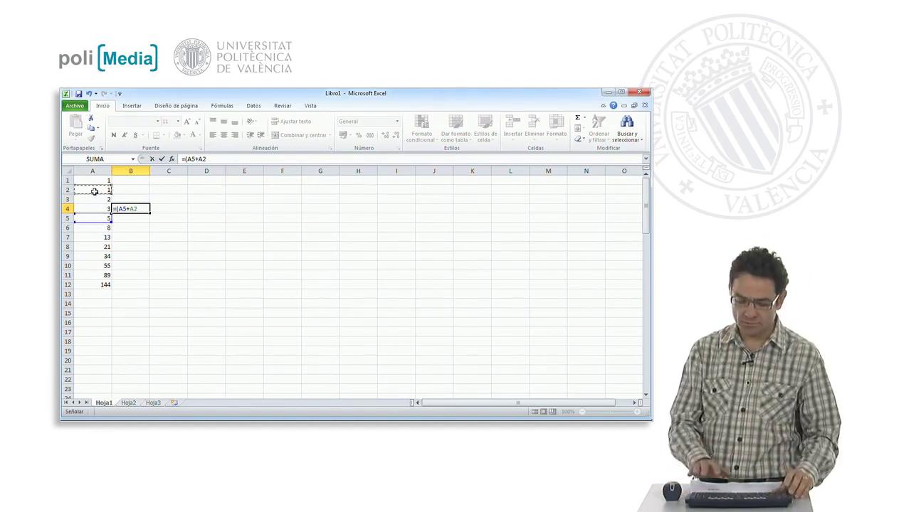
{"action": "type", "text": ")/2"}
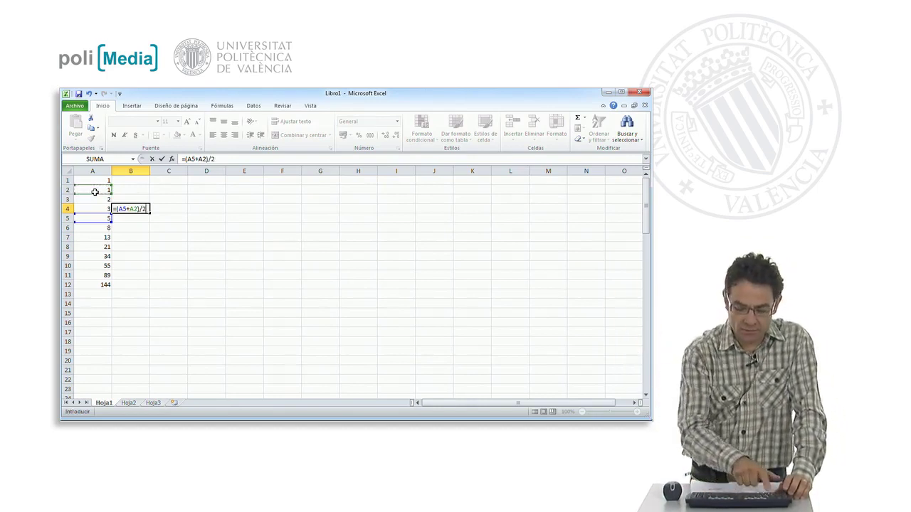
{"action": "key", "text": "Return"}
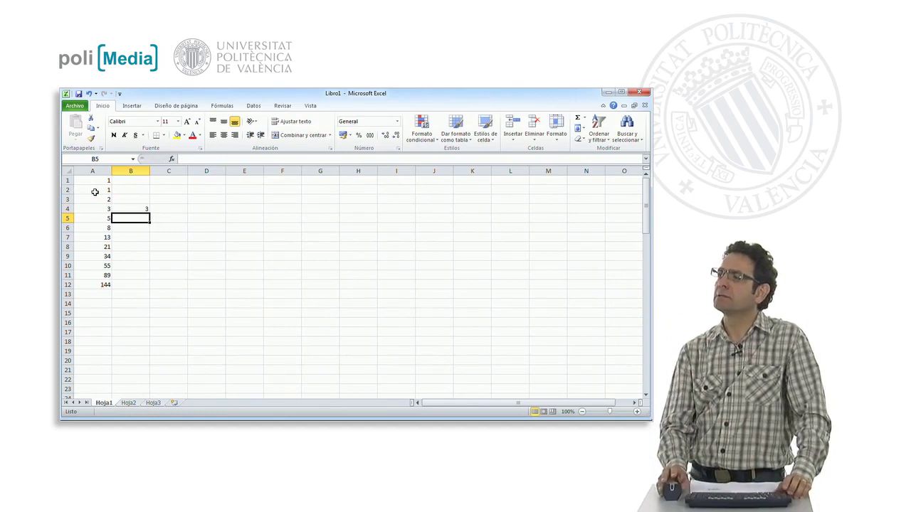
Step: Fill the averaging formula from B4 down column B to B12
{"action": "left_click", "coordinate": [104, 228]}
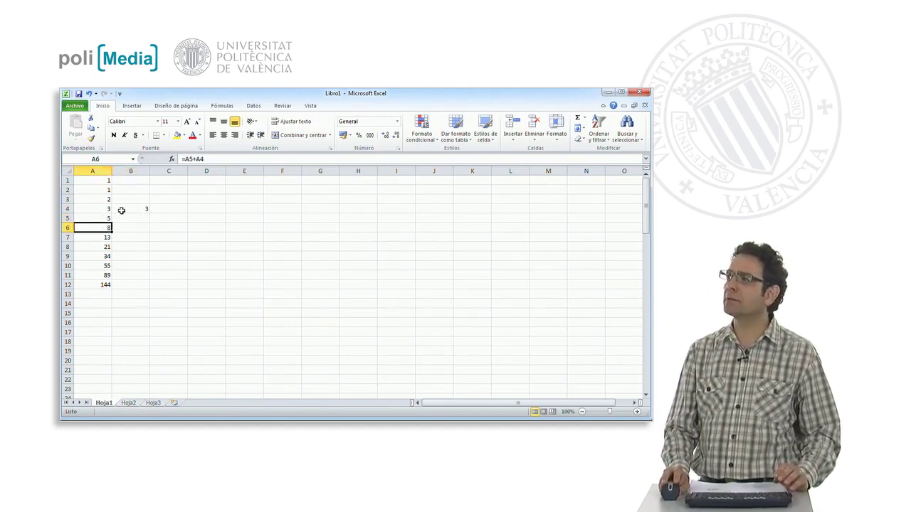
{"action": "left_click", "coordinate": [122, 209]}
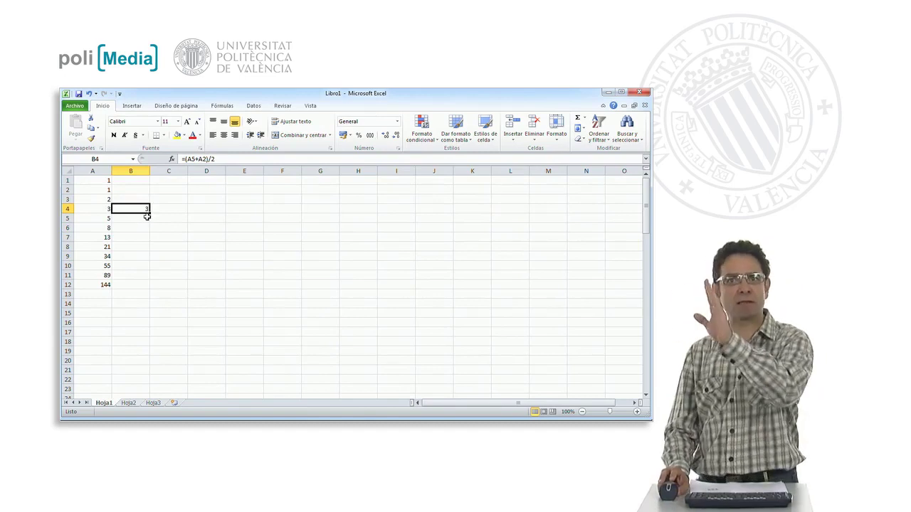
{"action": "left_click_drag", "start_coordinate": [150, 212], "coordinate": [152, 222]}
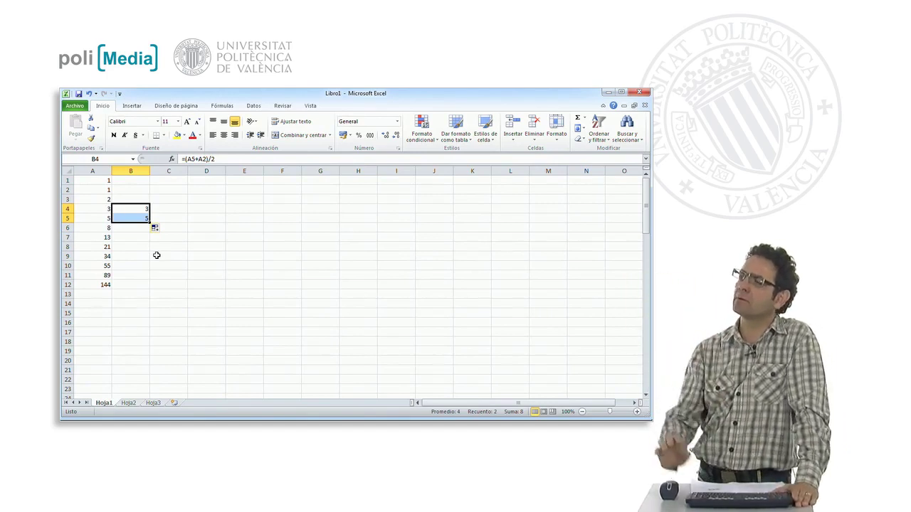
{"action": "left_click", "coordinate": [125, 219]}
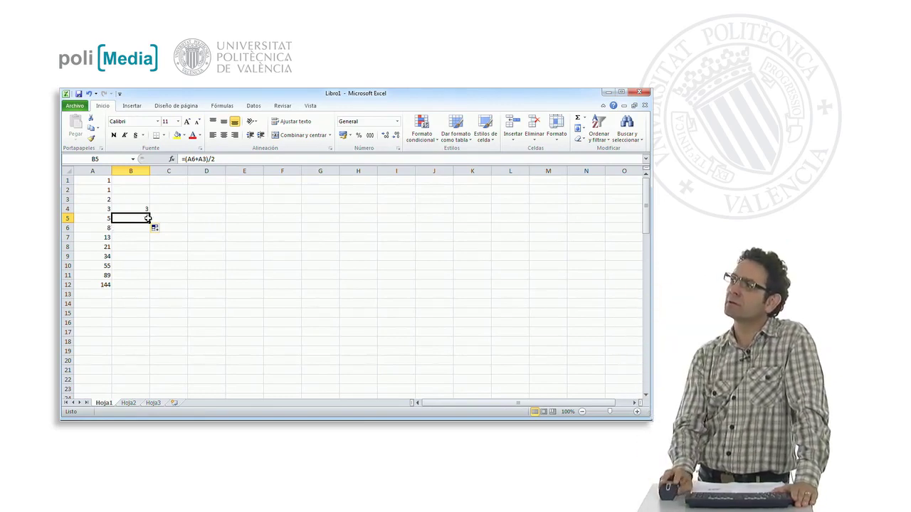
{"action": "left_click_drag", "start_coordinate": [150, 219], "coordinate": [150, 288]}
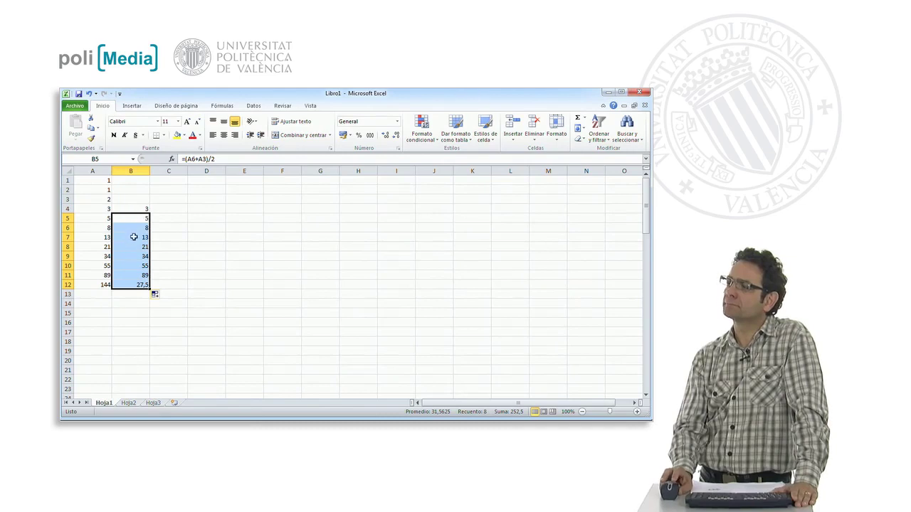
Step: Examine which column A cells the formula in B4 refers to, leaving the formula as it is
{"action": "left_click", "coordinate": [140, 208]}
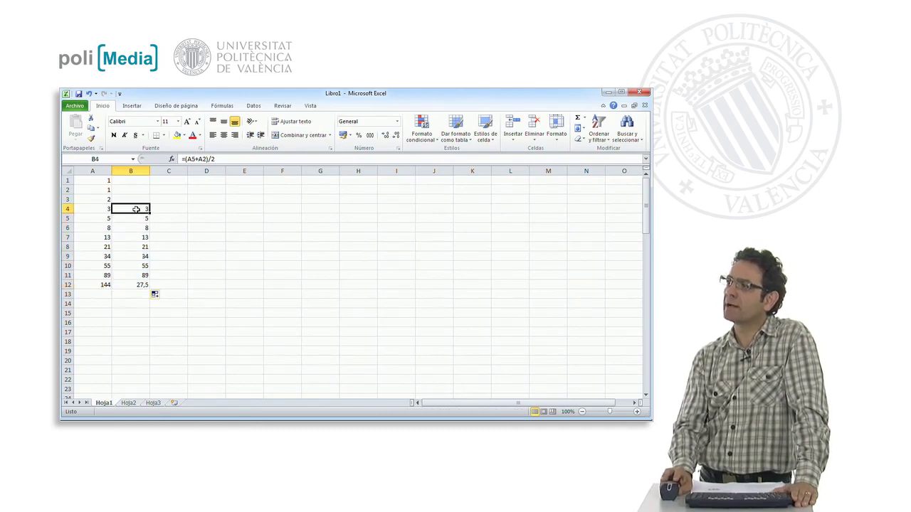
{"action": "left_click", "coordinate": [203, 158]}
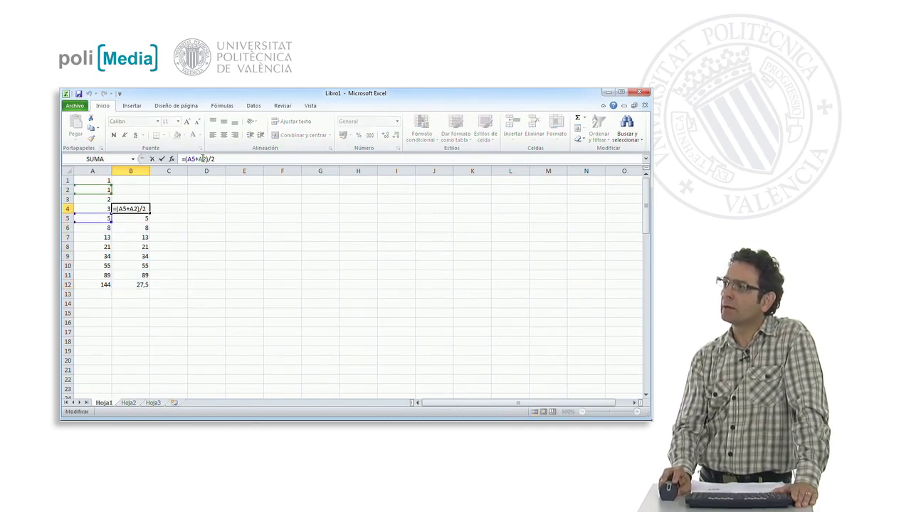
{"action": "left_click_drag", "start_coordinate": [98, 187], "coordinate": [99, 181]}
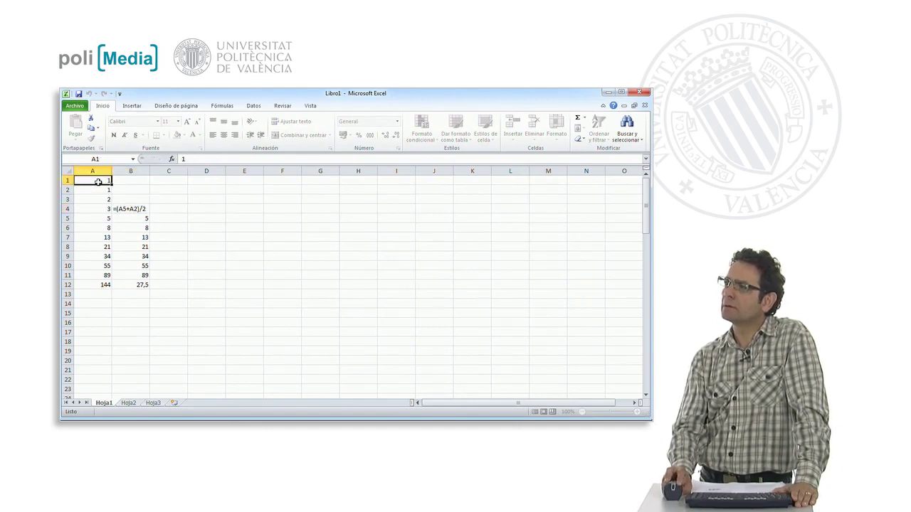
{"action": "key", "text": "Escape"}
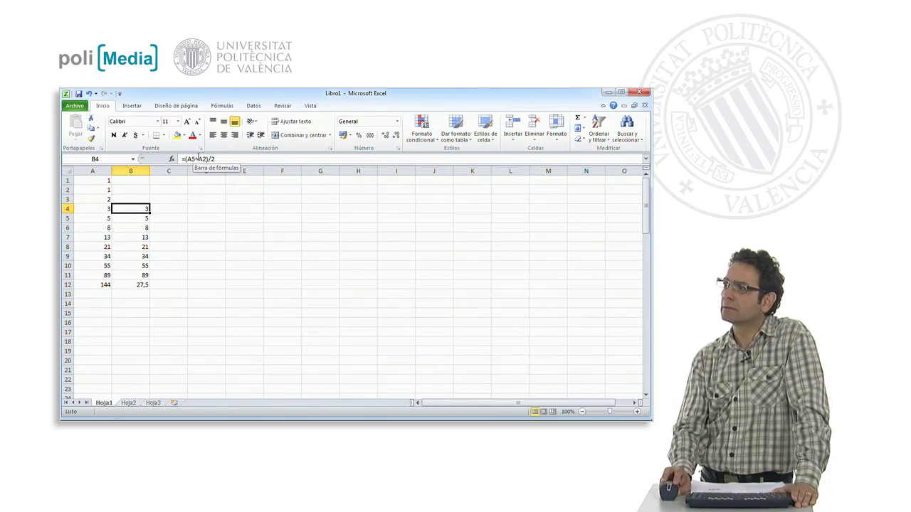
Step: Extend the formulas in columns A and B down to row 20, and clear cell B20
{"action": "left_click", "coordinate": [122, 284]}
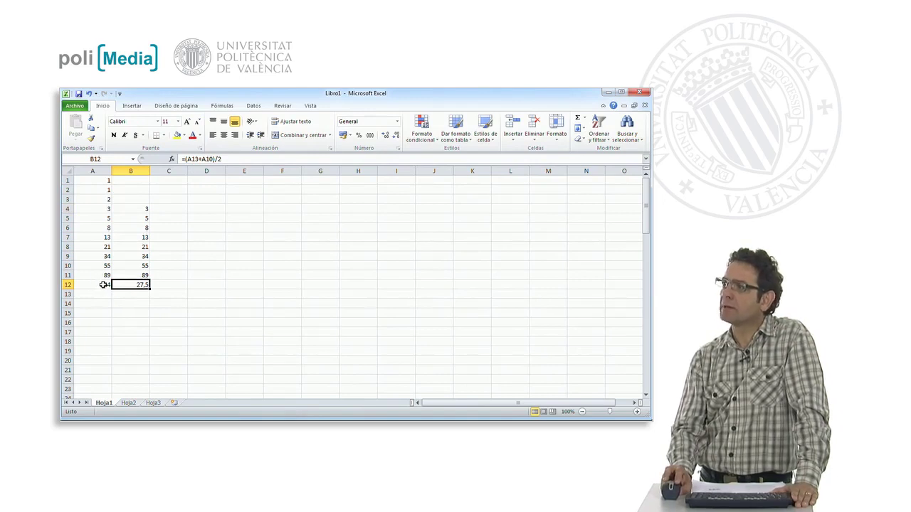
{"action": "left_click_drag", "start_coordinate": [101, 284], "coordinate": [182, 363]}
{"action": "left_click", "coordinate": [144, 360]}
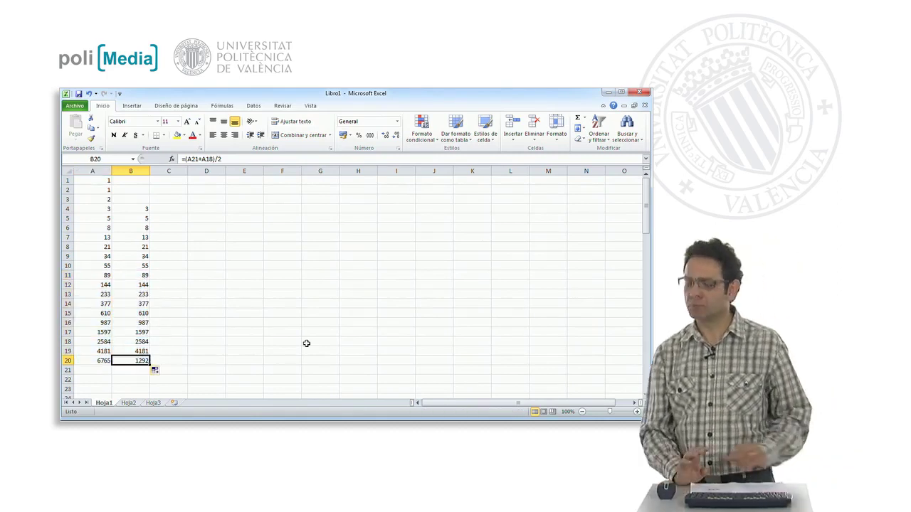
{"action": "key", "text": "Delete"}
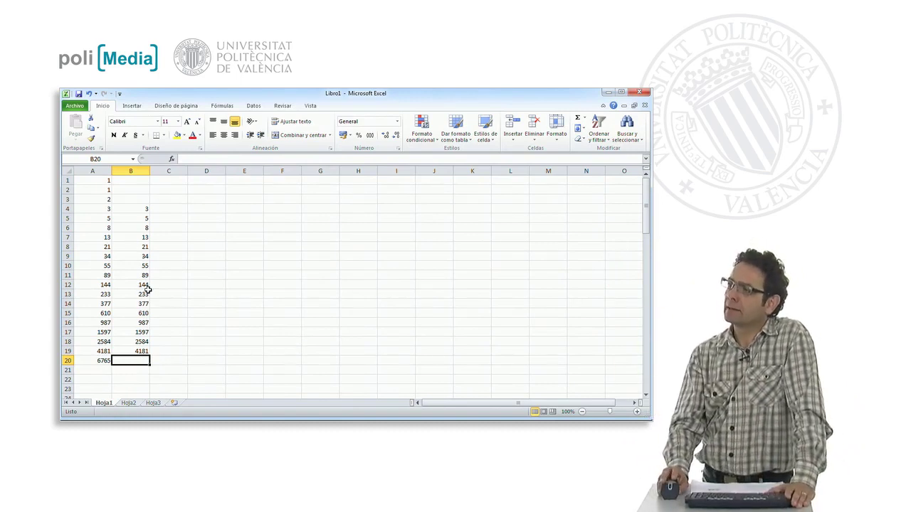
{"action": "left_click", "coordinate": [170, 314]}
{"action": "left_click", "coordinate": [146, 361]}
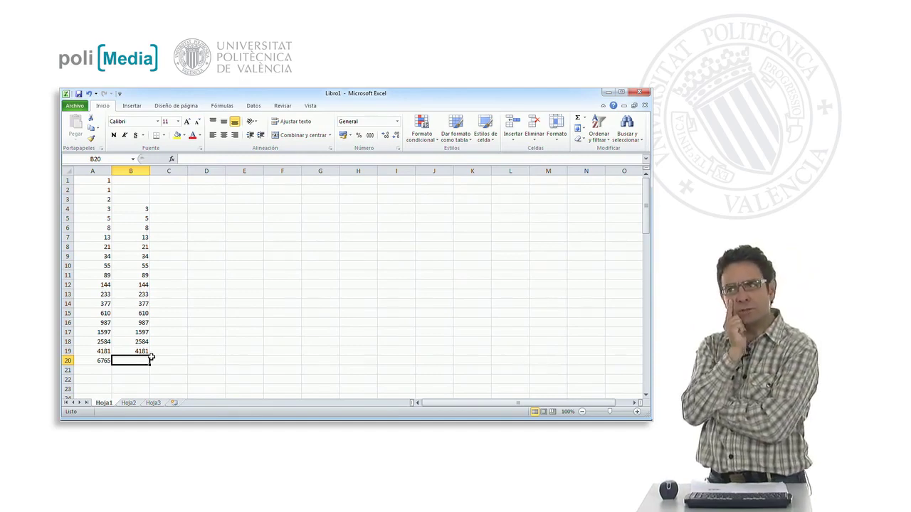
Step: Enter the starting values 1, 1 and 2 in cells C1 to C3
{"action": "left_click", "coordinate": [178, 180]}
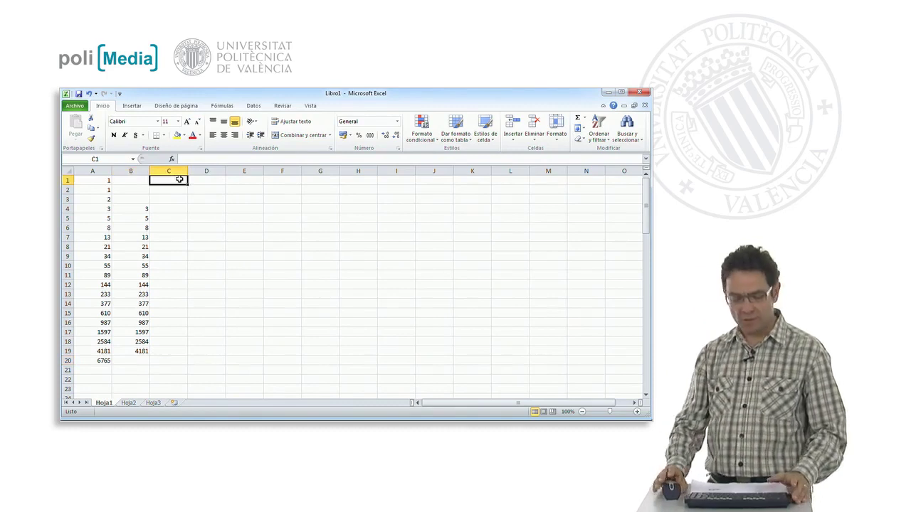
{"action": "type", "text": "1"}
{"action": "key", "text": "Return"}
{"action": "type", "text": "1"}
{"action": "key", "text": "Return"}
{"action": "type", "text": "2"}
{"action": "key", "text": "Return"}
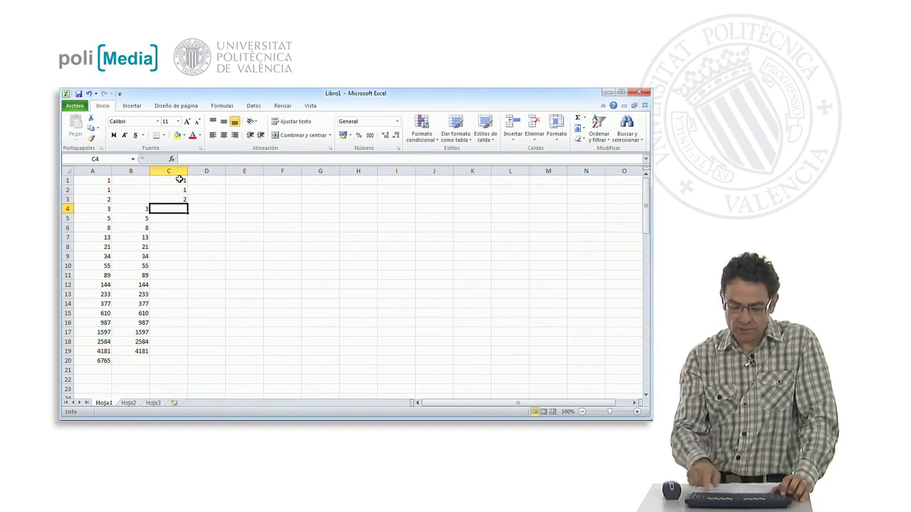
Step: Enter the formula =2*C3-C1 in cell C4
{"action": "type", "text": "="}
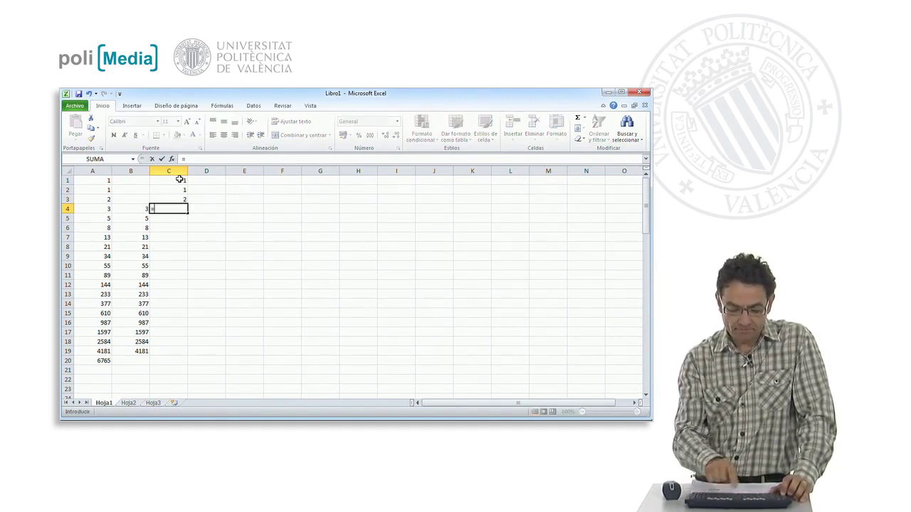
{"action": "type", "text": "2*"}
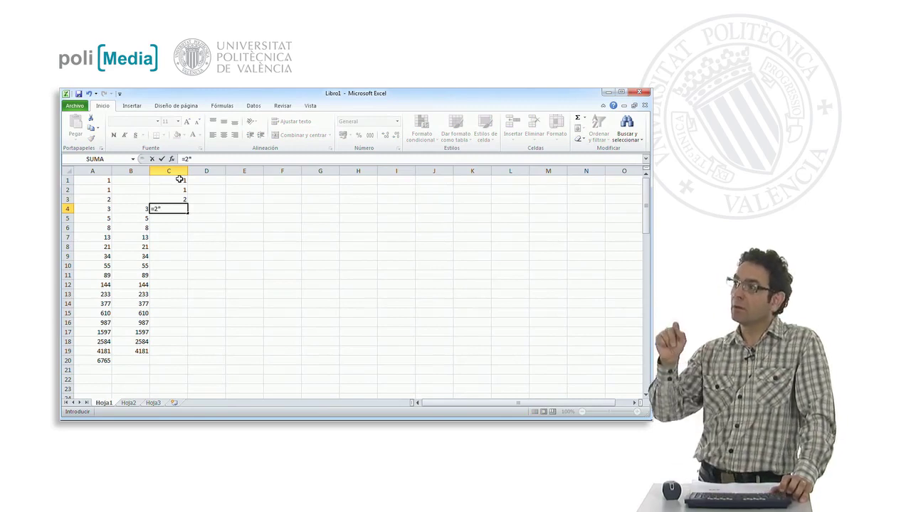
{"action": "left_click", "coordinate": [176, 200]}
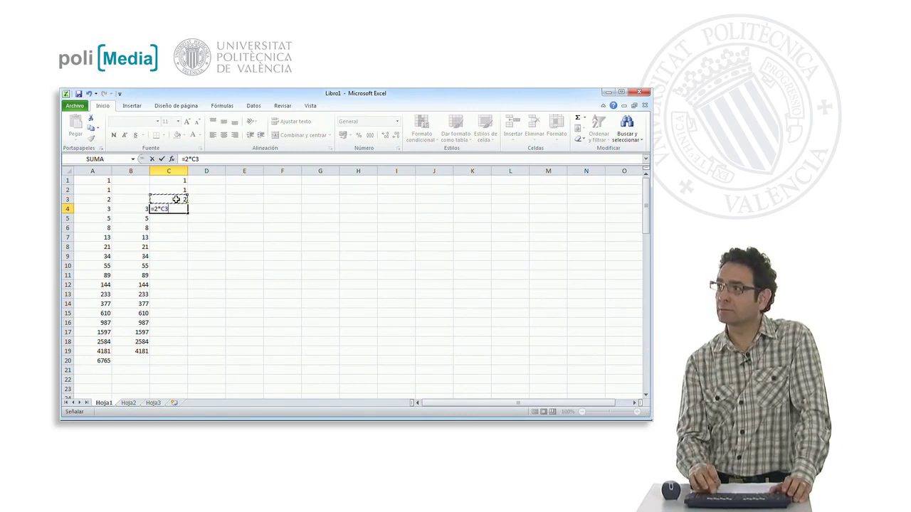
{"action": "type", "text": "-"}
{"action": "left_click", "coordinate": [168, 181]}
{"action": "key", "text": "Return"}
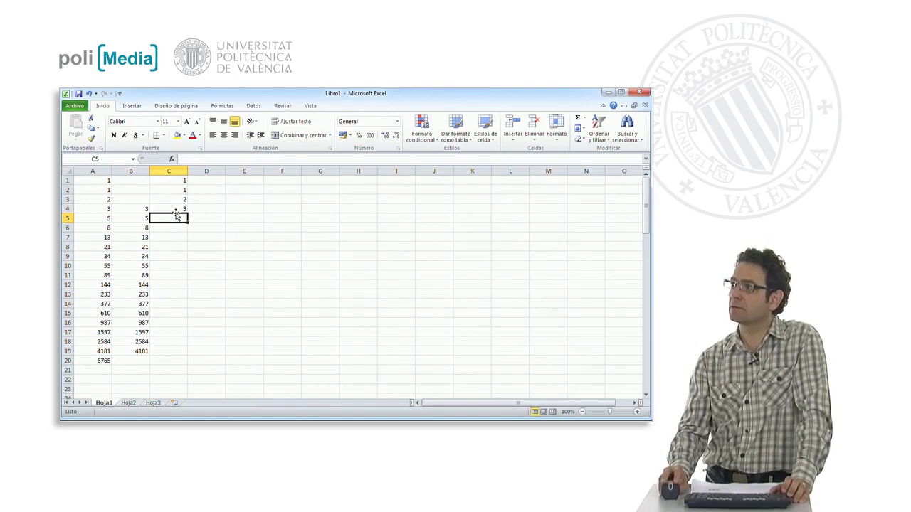
Step: Fill the formula from C4 down column C to C19 and deselect the filled range
{"action": "left_click", "coordinate": [173, 209]}
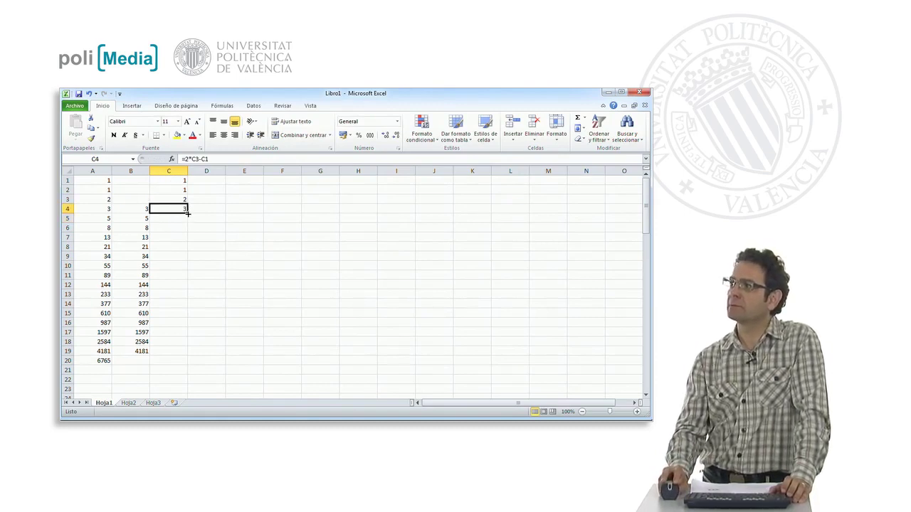
{"action": "left_click_drag", "start_coordinate": [188, 213], "coordinate": [189, 356]}
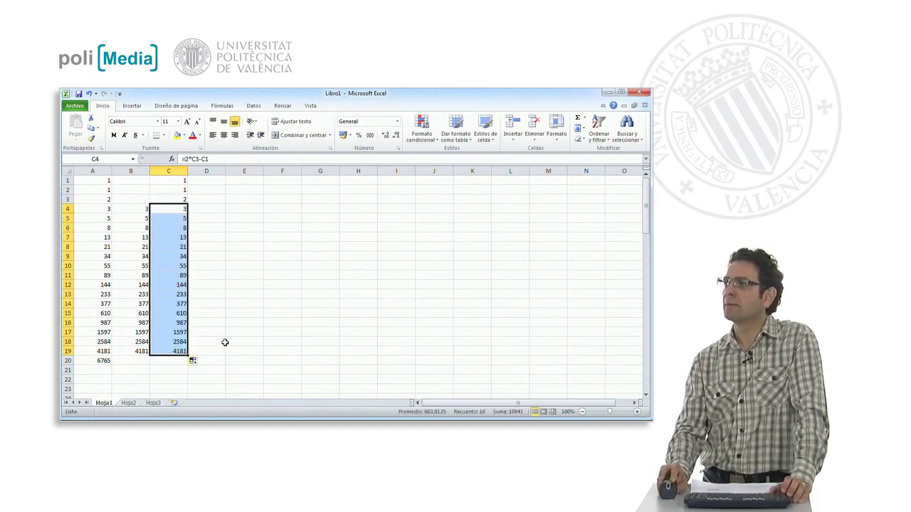
{"action": "left_click", "coordinate": [227, 341]}
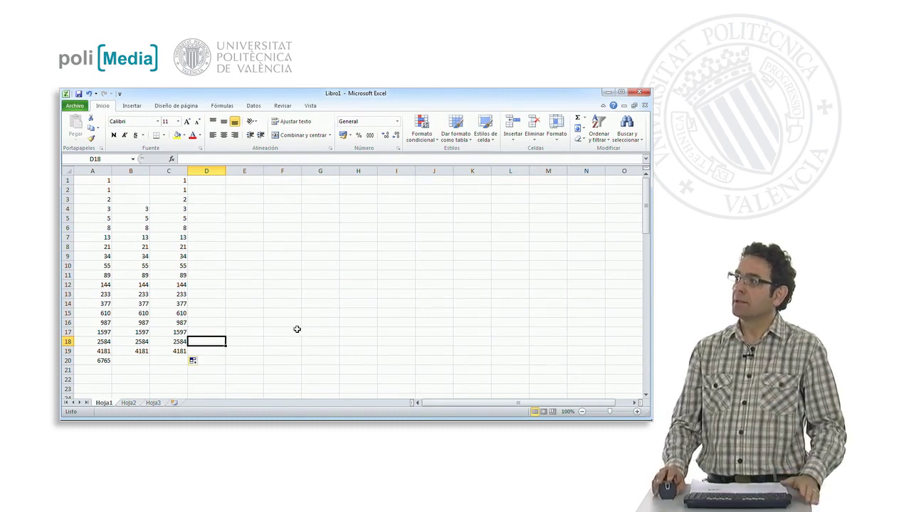
{"action": "left_click", "coordinate": [234, 284]}
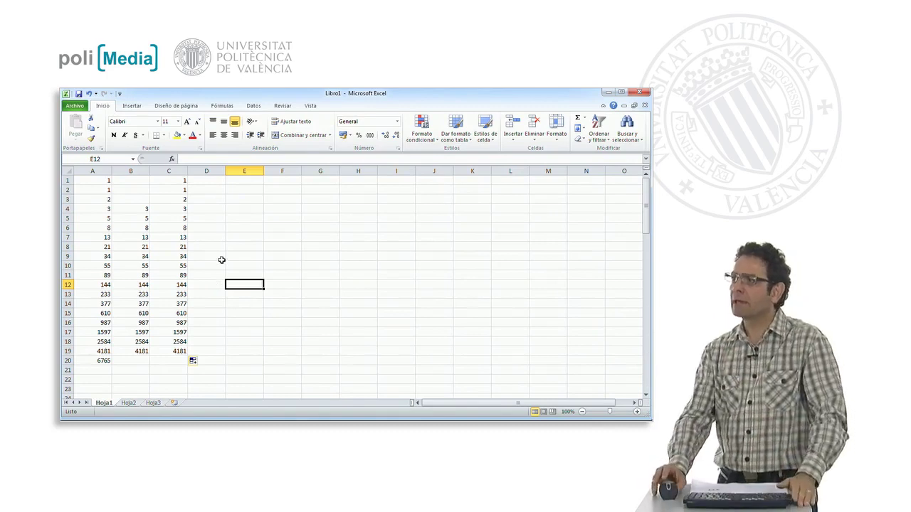
Step: Examine the sequence terms in cell A4 and in rows 5, 7, 11 and 13, highlighting each row in turn
{"action": "left_click", "coordinate": [78, 209]}
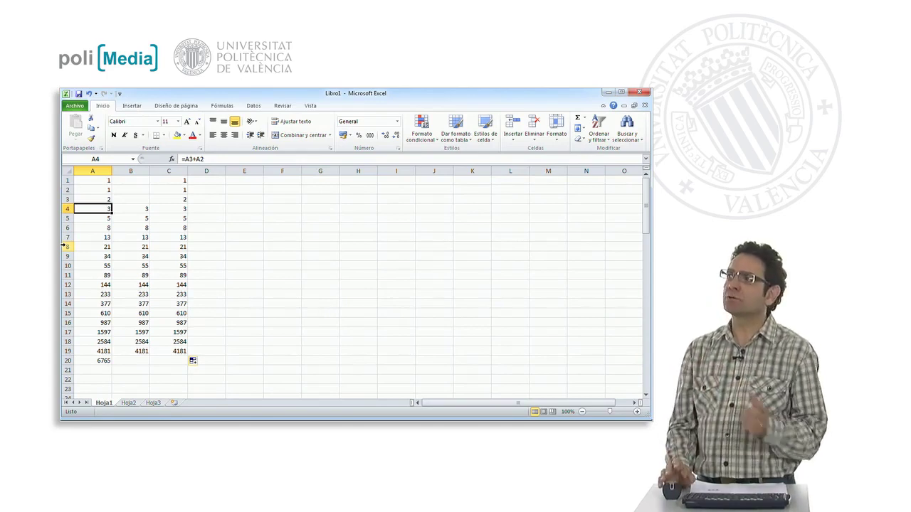
{"action": "left_click", "coordinate": [69, 219]}
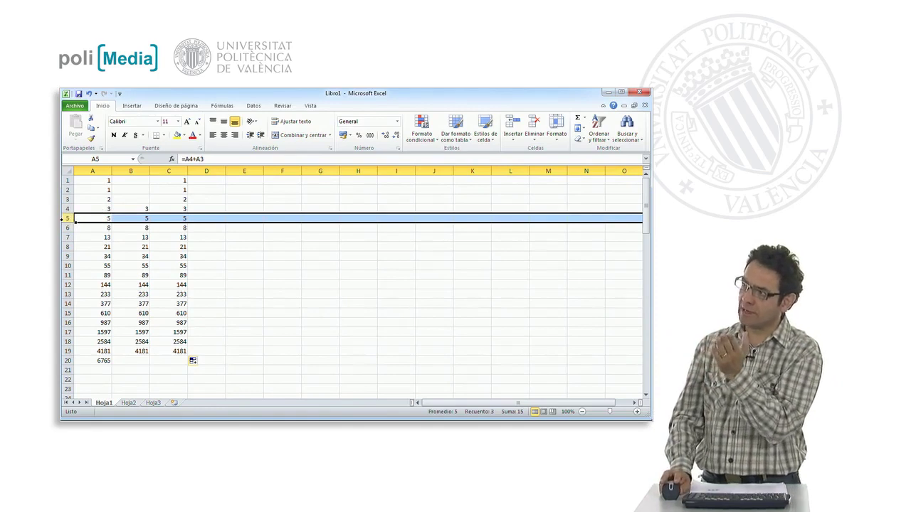
{"action": "left_click", "coordinate": [66, 237]}
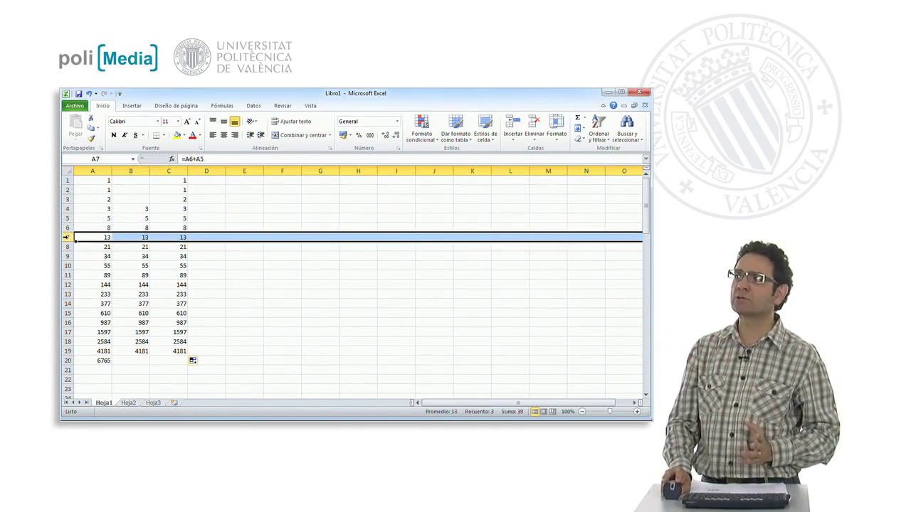
{"action": "left_click", "coordinate": [66, 275]}
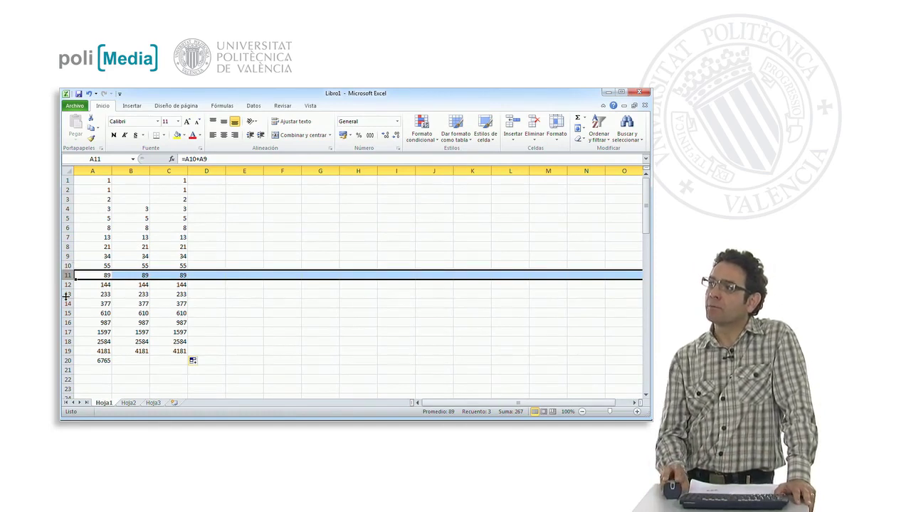
{"action": "left_click", "coordinate": [67, 293]}
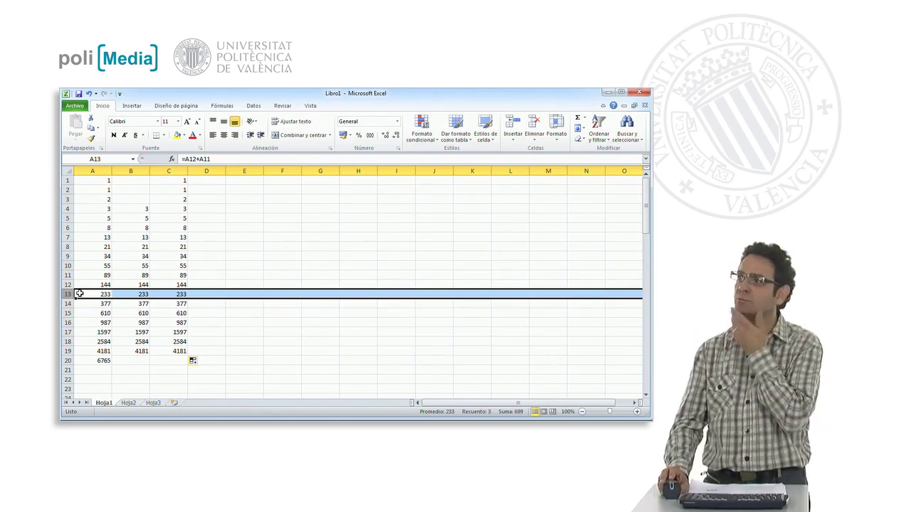
Step: Highlight row 17 and row 4 in turn to examine the sequence terms at those positions
{"action": "left_click", "coordinate": [66, 333]}
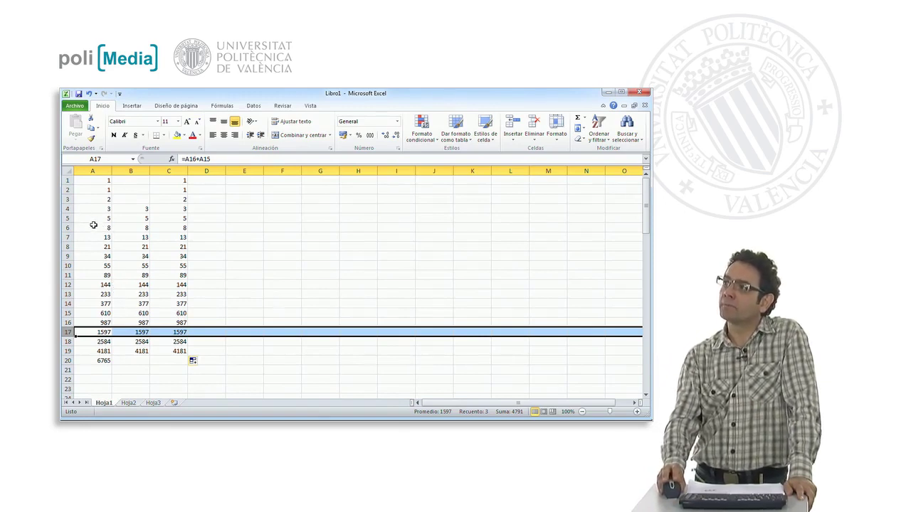
{"action": "left_click", "coordinate": [67, 208]}
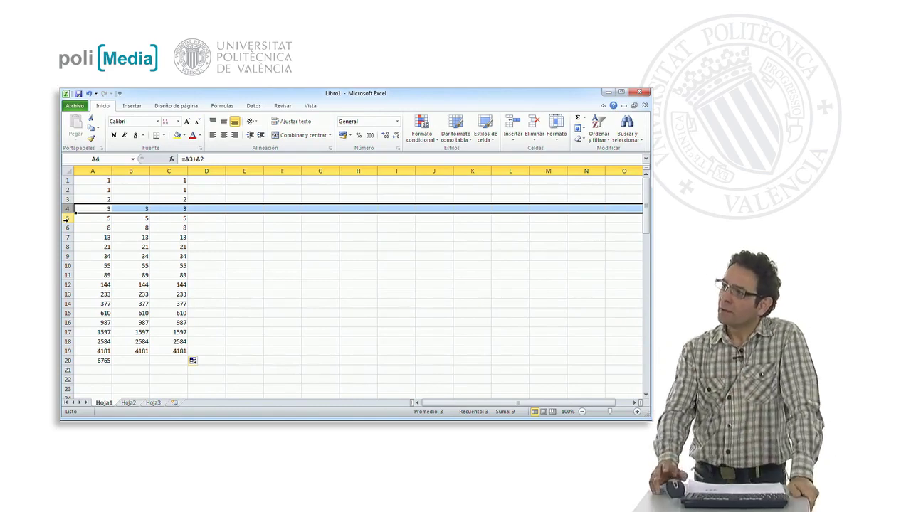
Step: Extend the sequence in column A by filling the formula from A20 down to A76
{"action": "left_click", "coordinate": [96, 361]}
{"action": "scroll", "coordinate": [122, 353], "scroll_direction": "down", "scroll_amount": 3}
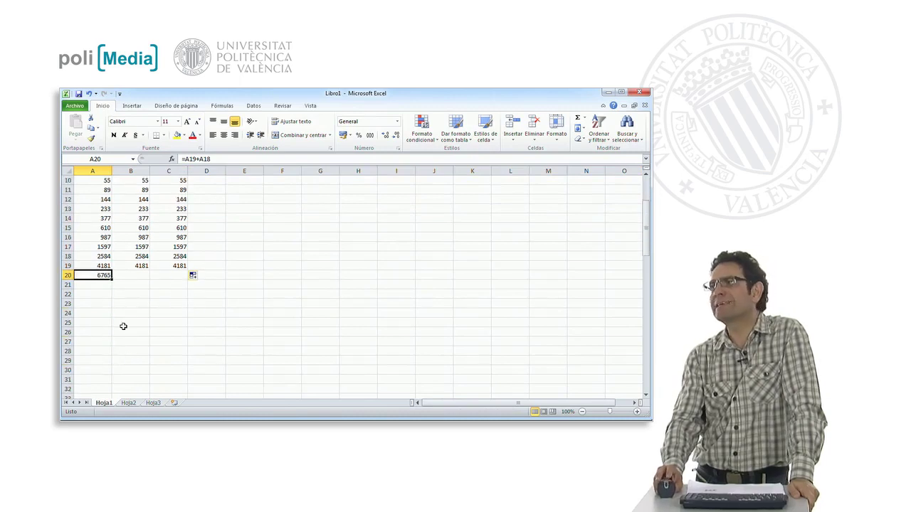
{"action": "left_click_drag", "start_coordinate": [111, 279], "coordinate": [117, 403]}
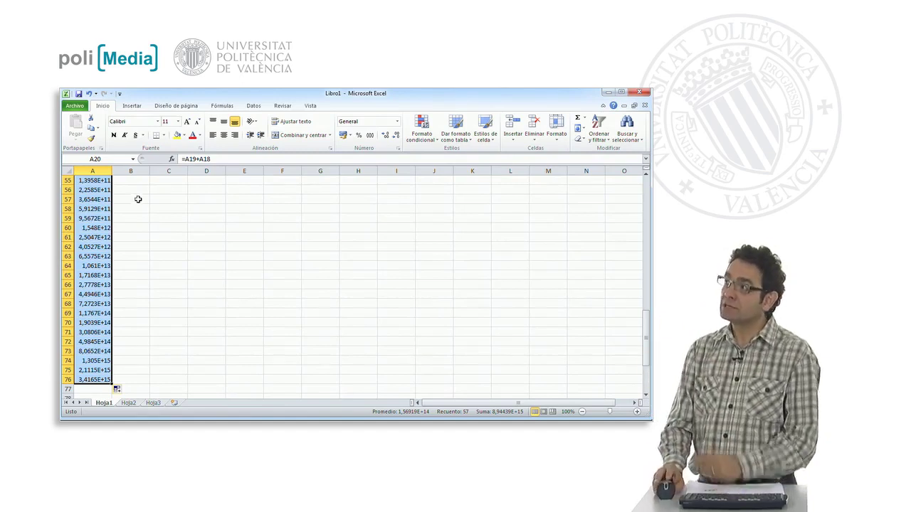
Step: Format the filled range A20:A76 as Número with no decimal places
{"action": "left_click", "coordinate": [397, 121]}
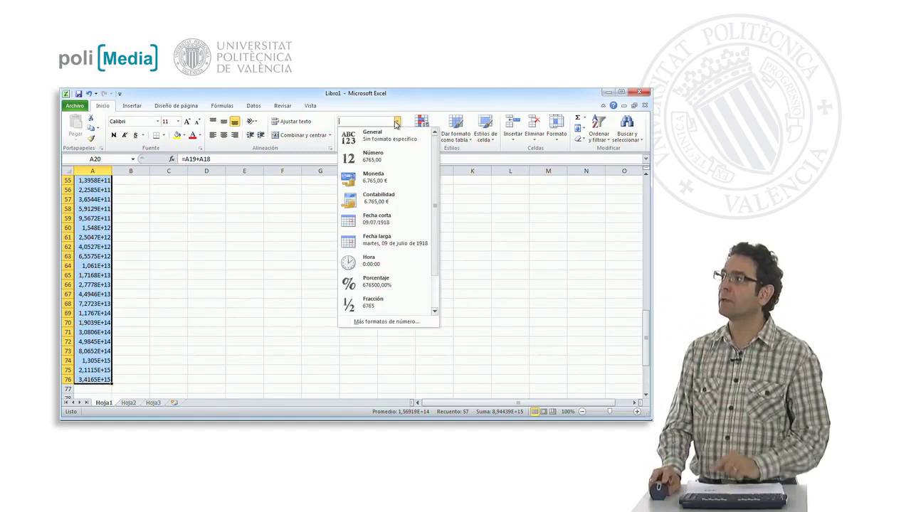
{"action": "left_click", "coordinate": [380, 159]}
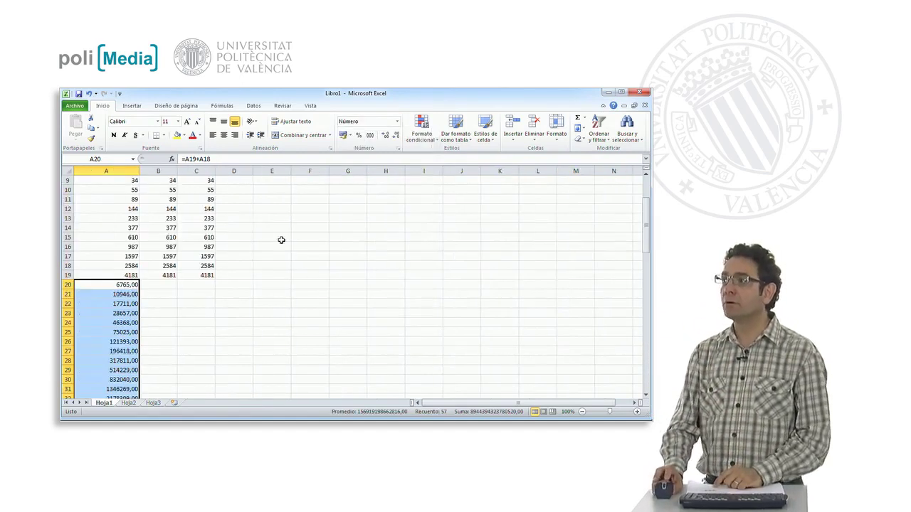
{"action": "left_click", "coordinate": [396, 136]}
{"action": "left_click", "coordinate": [396, 135]}
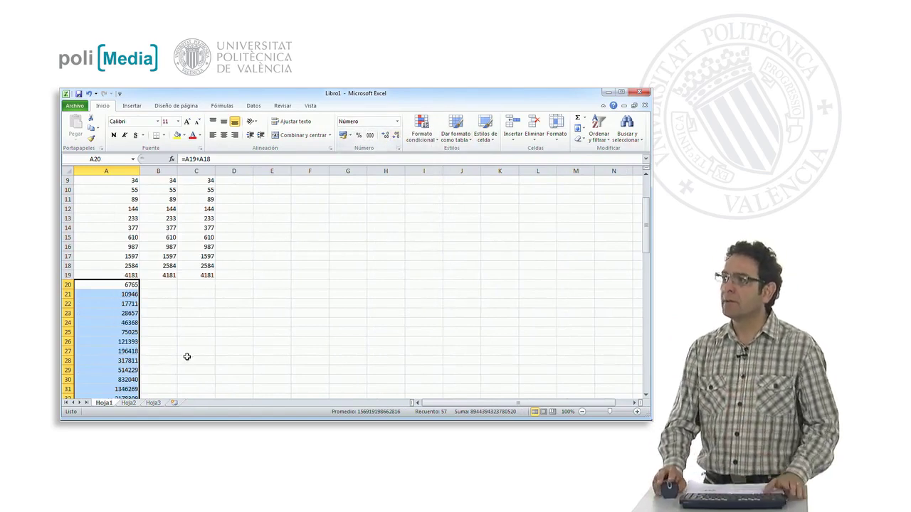
Step: Examine the large terms down column A to row 76, picking out cells A66 and A75
{"action": "scroll", "coordinate": [192, 354], "scroll_direction": "down", "scroll_amount": 4}
{"action": "scroll", "coordinate": [200, 354], "scroll_direction": "down", "scroll_amount": 8}
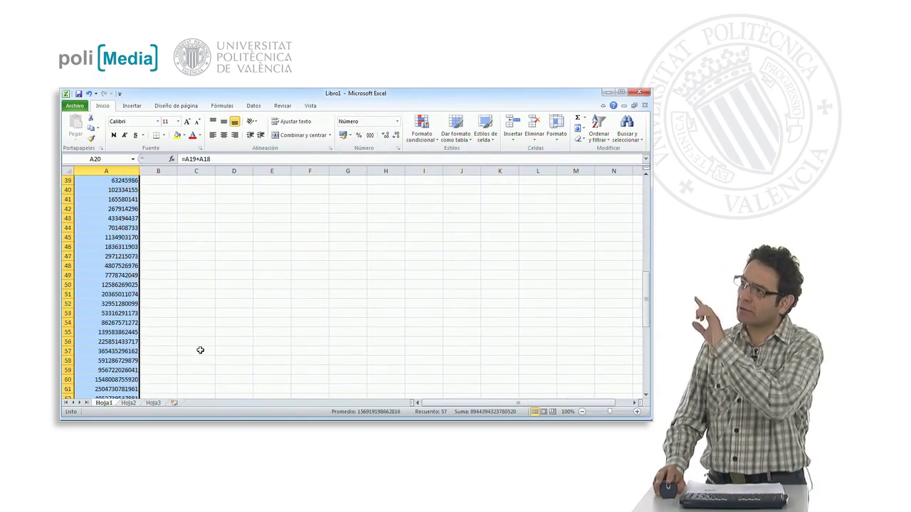
{"action": "scroll", "coordinate": [201, 351], "scroll_direction": "down", "scroll_amount": 1}
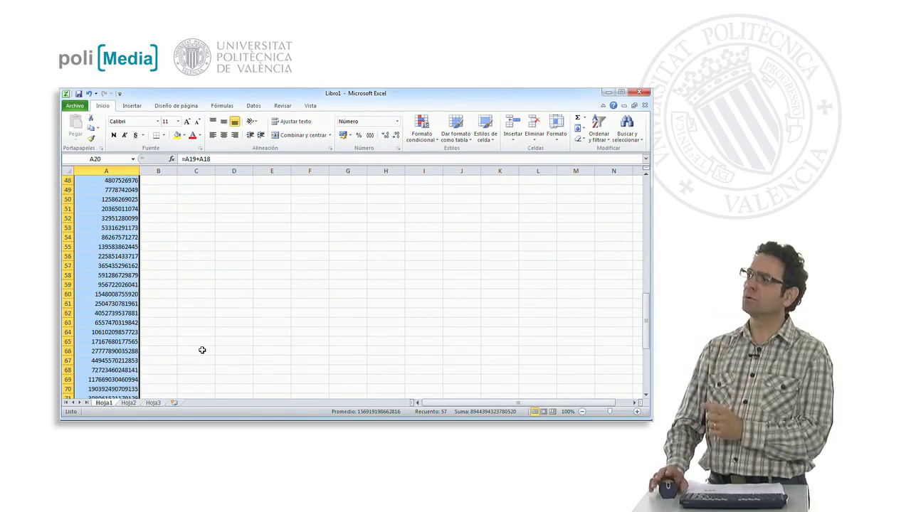
{"action": "scroll", "coordinate": [203, 348], "scroll_direction": "down", "scroll_amount": 3}
{"action": "left_click", "coordinate": [119, 265]}
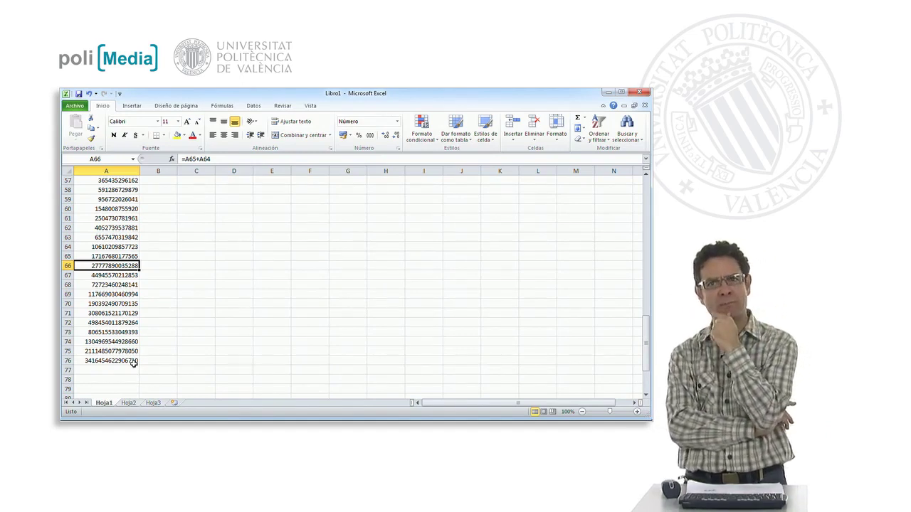
{"action": "left_click", "coordinate": [111, 348]}
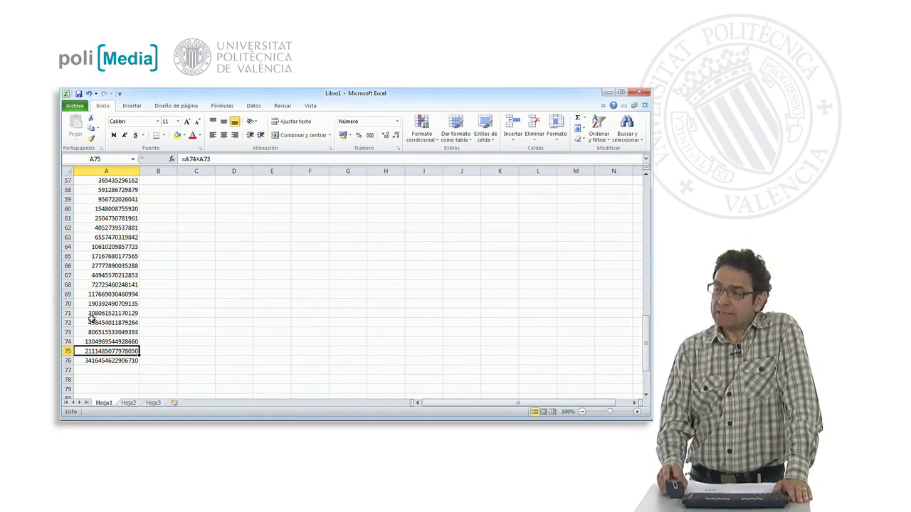
Step: Copy the sequence in C1:C19 and paste it as values only starting at cell C61
{"action": "scroll", "coordinate": [134, 274], "scroll_direction": "up", "scroll_amount": 16}
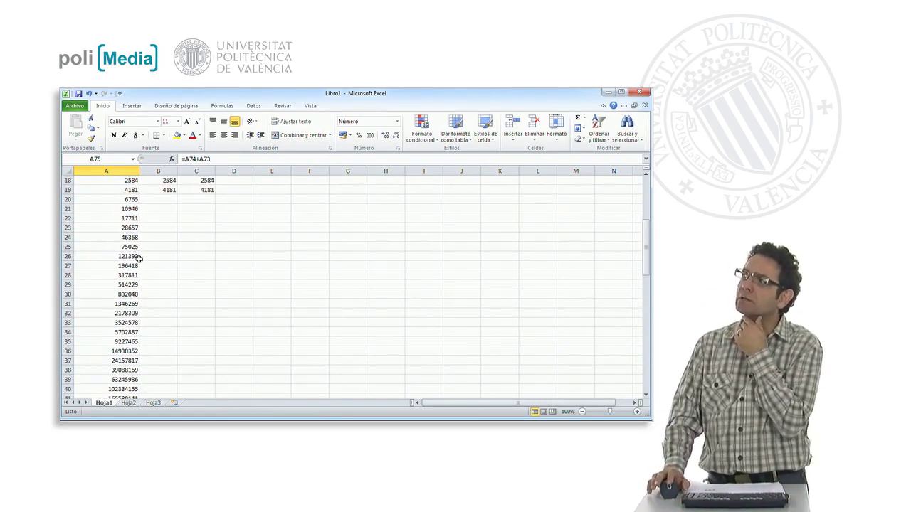
{"action": "scroll", "coordinate": [134, 246], "scroll_direction": "up", "scroll_amount": 3}
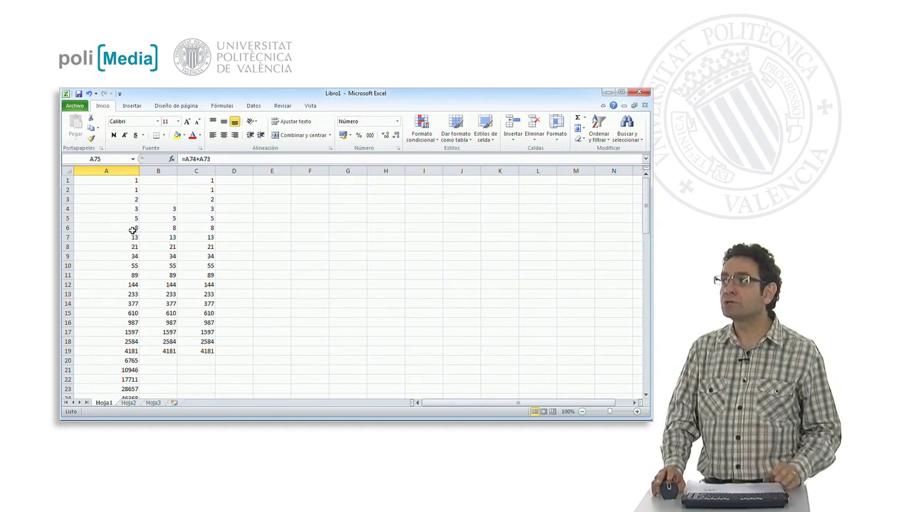
{"action": "left_click_drag", "start_coordinate": [205, 182], "coordinate": [199, 349]}
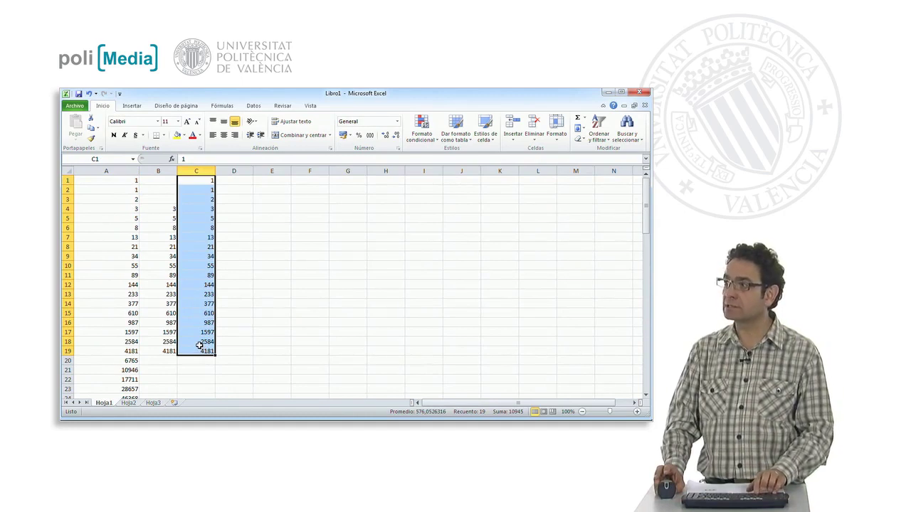
{"action": "key", "text": "ctrl+c"}
{"action": "scroll", "coordinate": [202, 340], "scroll_direction": "down", "scroll_amount": 10}
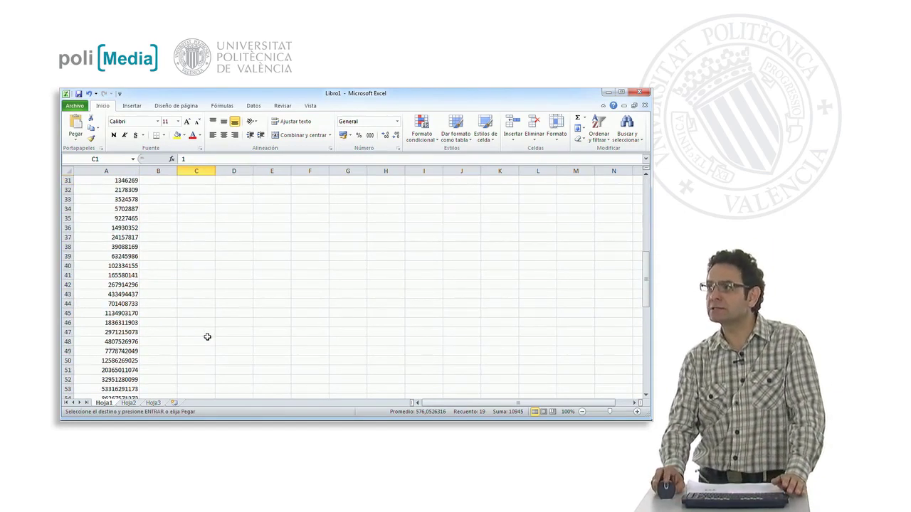
{"action": "scroll", "coordinate": [207, 337], "scroll_direction": "down", "scroll_amount": 7}
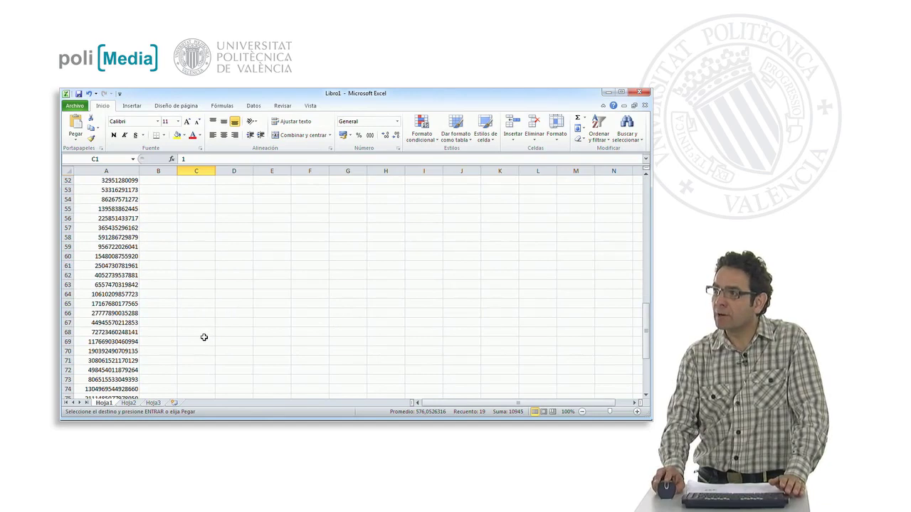
{"action": "left_click", "coordinate": [204, 265]}
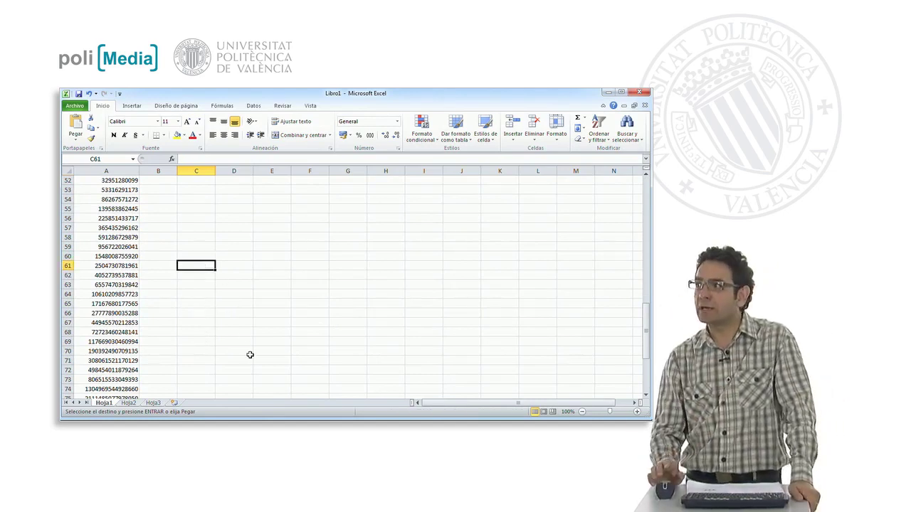
{"action": "left_click", "coordinate": [76, 139]}
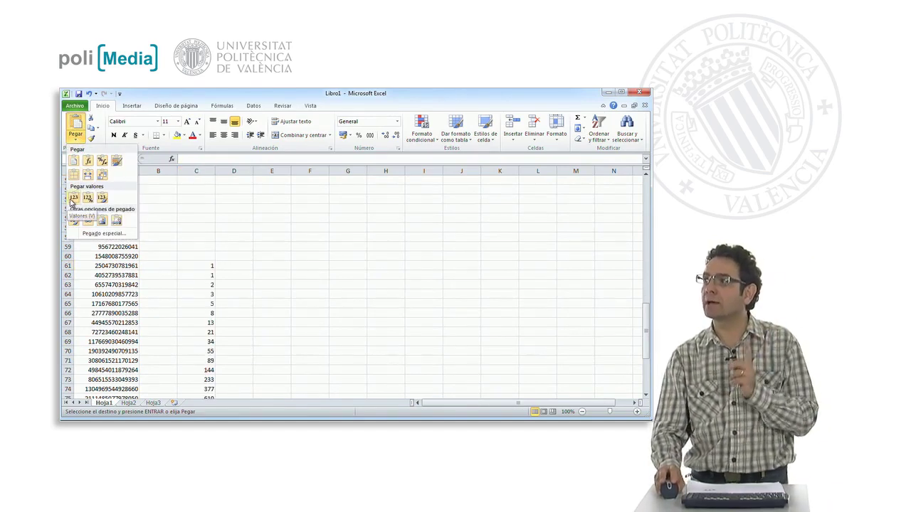
{"action": "left_click", "coordinate": [73, 199]}
{"action": "left_click", "coordinate": [267, 236]}
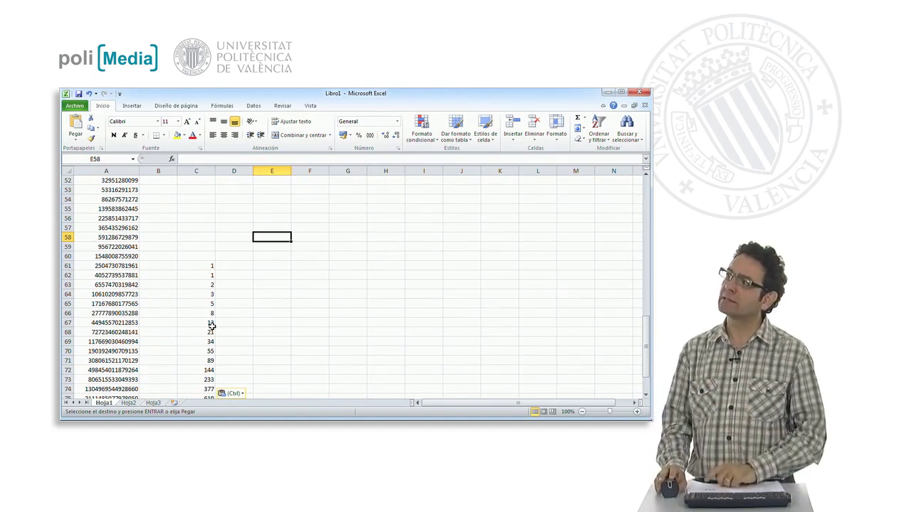
Step: Enter the formula =C62-C61 in cell C60, directly above the pasted sequence values
{"action": "left_click", "coordinate": [201, 274]}
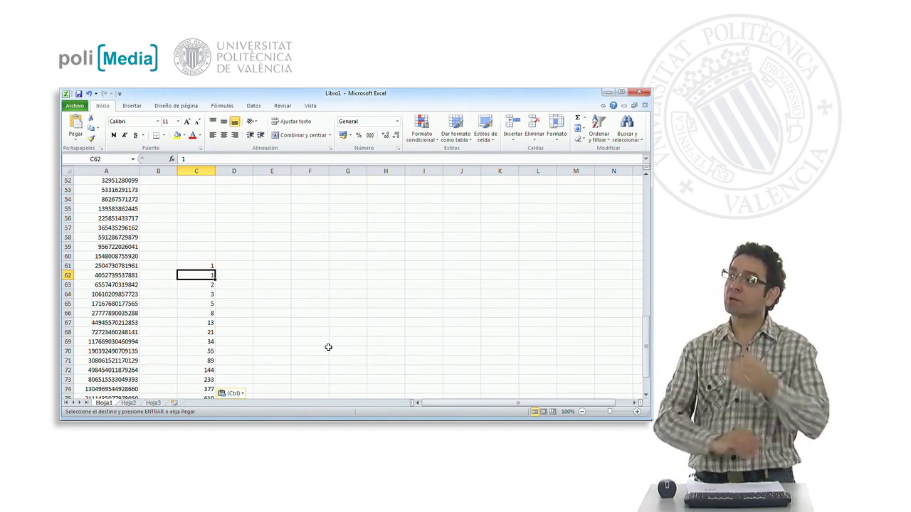
{"action": "left_click", "coordinate": [197, 264]}
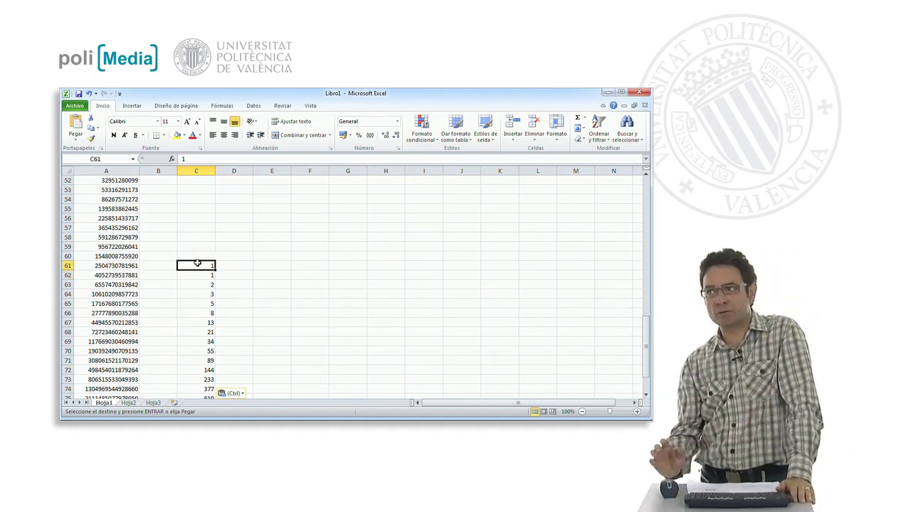
{"action": "left_click", "coordinate": [197, 256]}
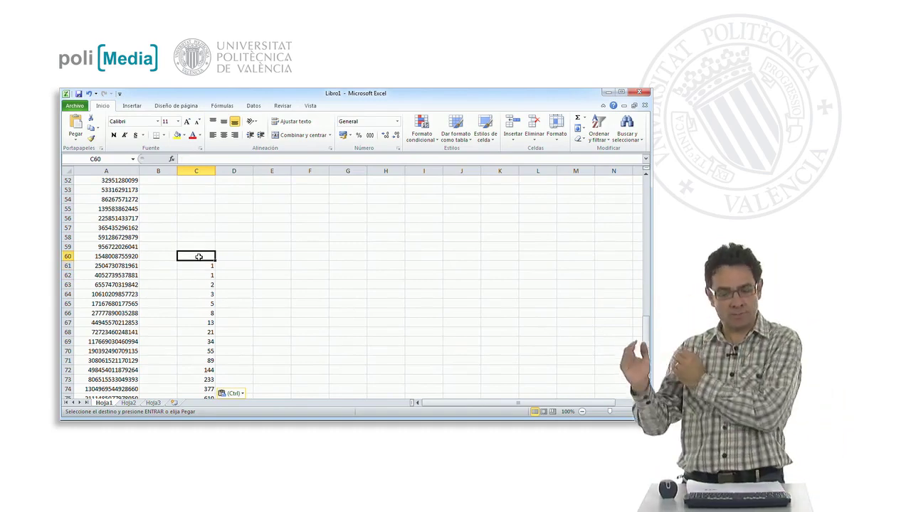
{"action": "type", "text": "="}
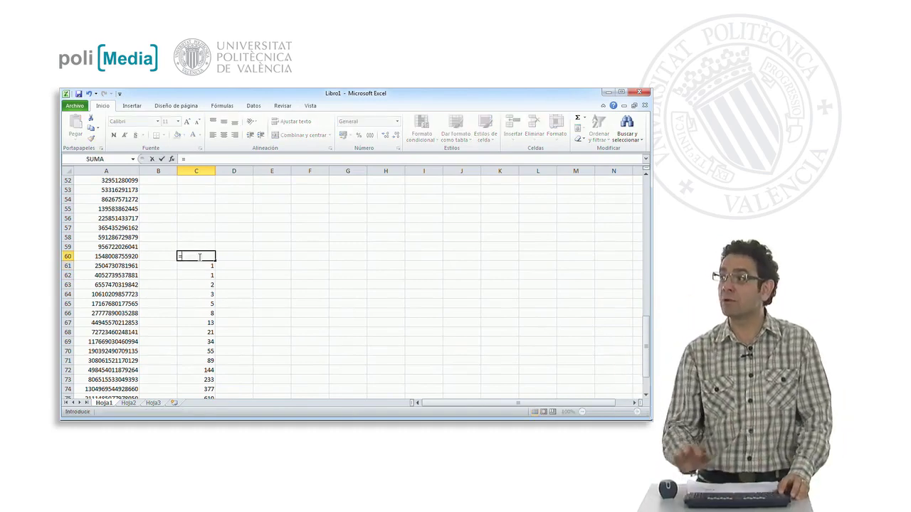
{"action": "left_click", "coordinate": [203, 275]}
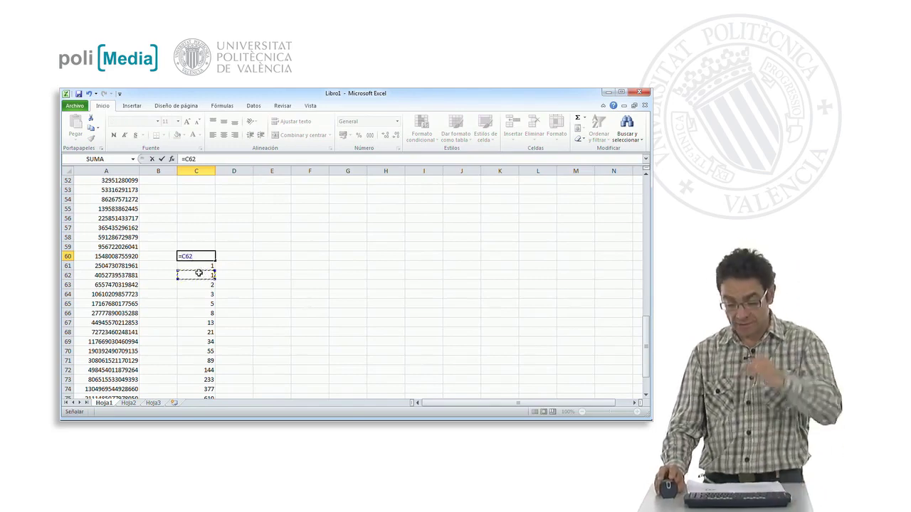
{"action": "type", "text": "-"}
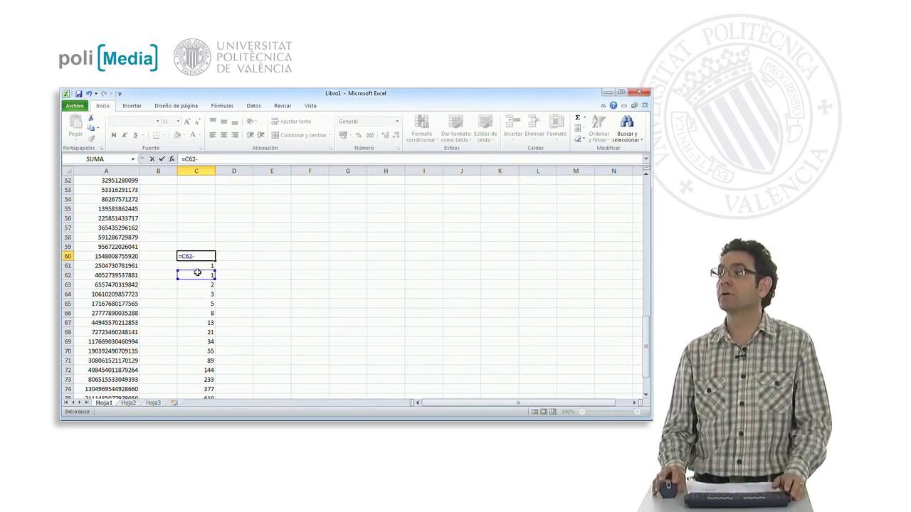
{"action": "left_click", "coordinate": [198, 265]}
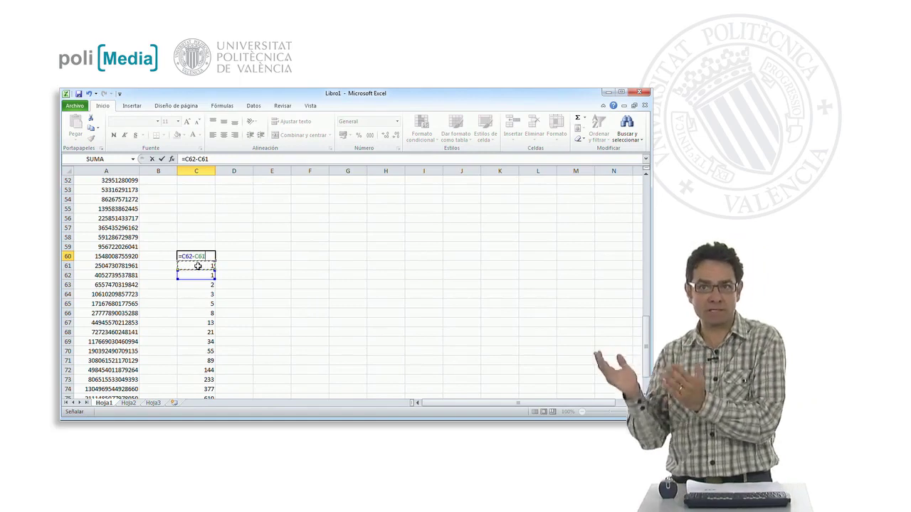
{"action": "key", "text": "Return"}
Step: Fill the formula from C60 upward to C48 and deselect the filled range
{"action": "left_click", "coordinate": [190, 256]}
{"action": "scroll", "coordinate": [219, 262], "scroll_direction": "up", "scroll_amount": 2}
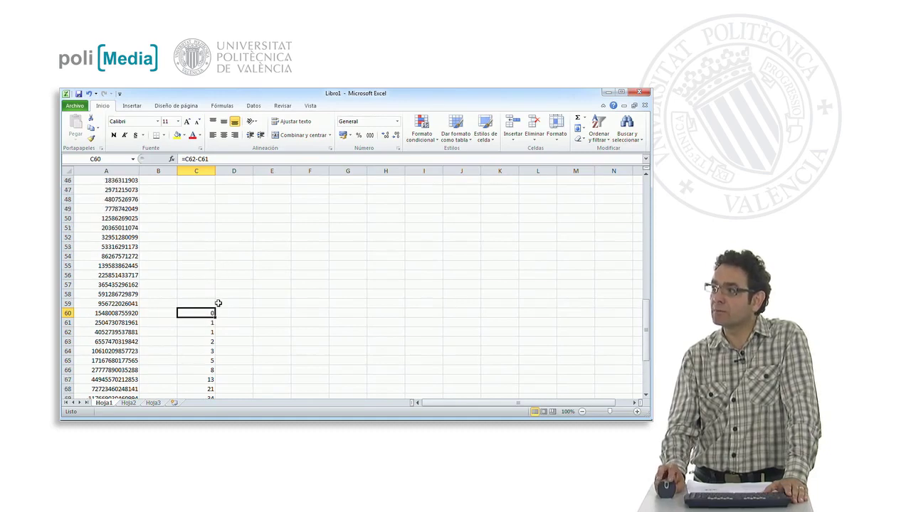
{"action": "left_click_drag", "start_coordinate": [215, 317], "coordinate": [213, 197]}
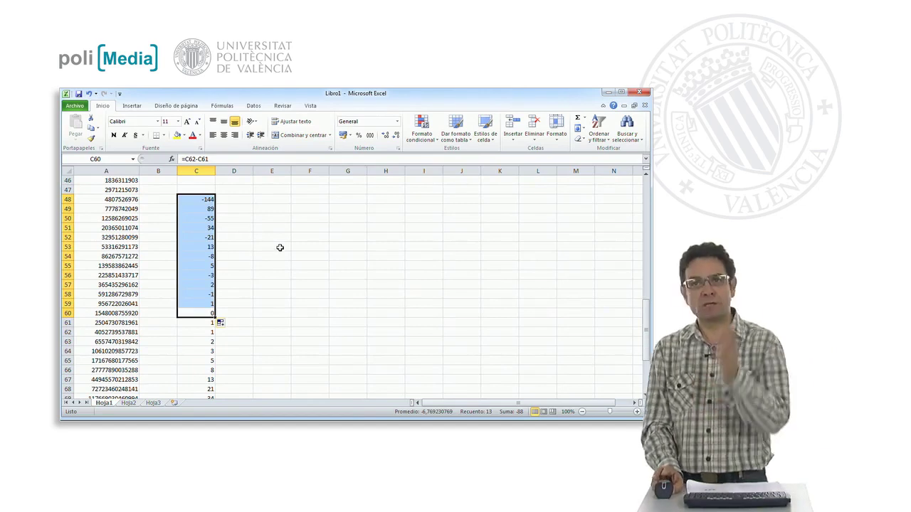
{"action": "left_click", "coordinate": [272, 241]}
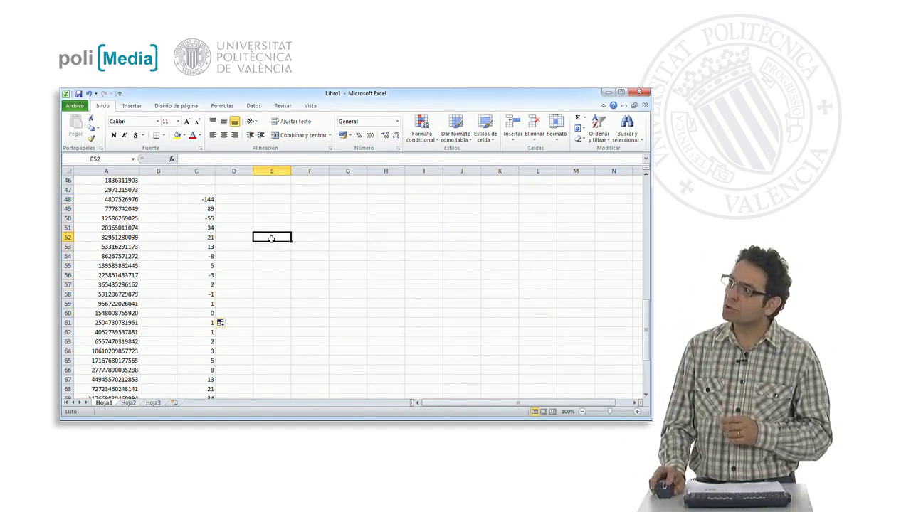
Step: Insert a basic 2D line chart of the sequence values in C48:C74
{"action": "left_click", "coordinate": [198, 199]}
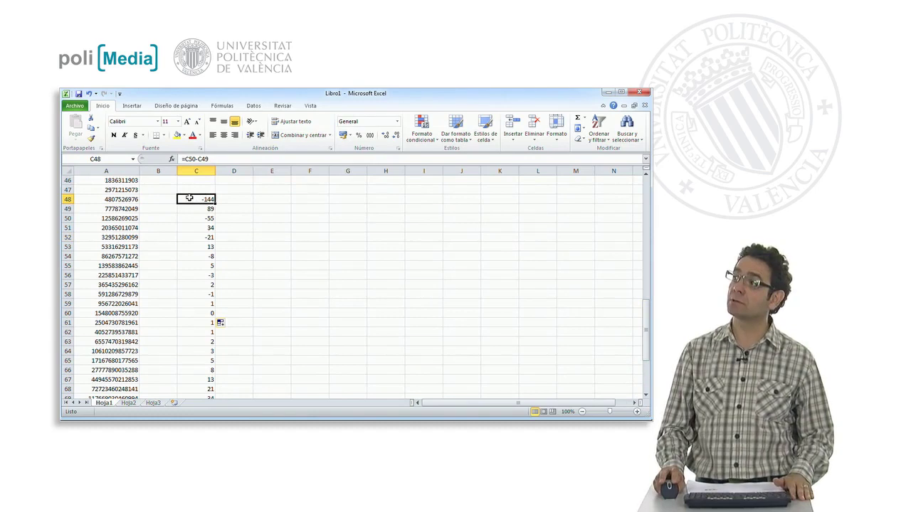
{"action": "left_click_drag", "start_coordinate": [188, 198], "coordinate": [189, 388]}
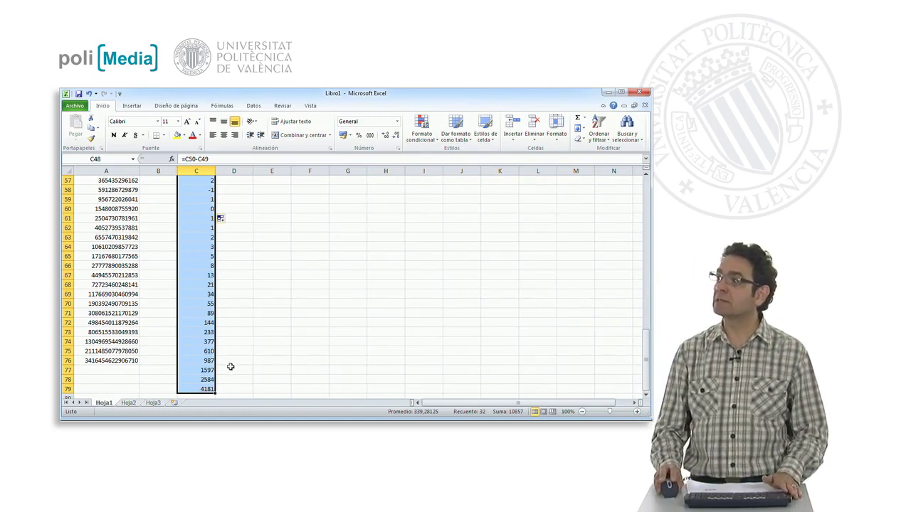
{"action": "left_click_drag", "start_coordinate": [196, 349], "coordinate": [178, 214]}
{"action": "left_click_drag", "start_coordinate": [208, 342], "coordinate": [199, 191]}
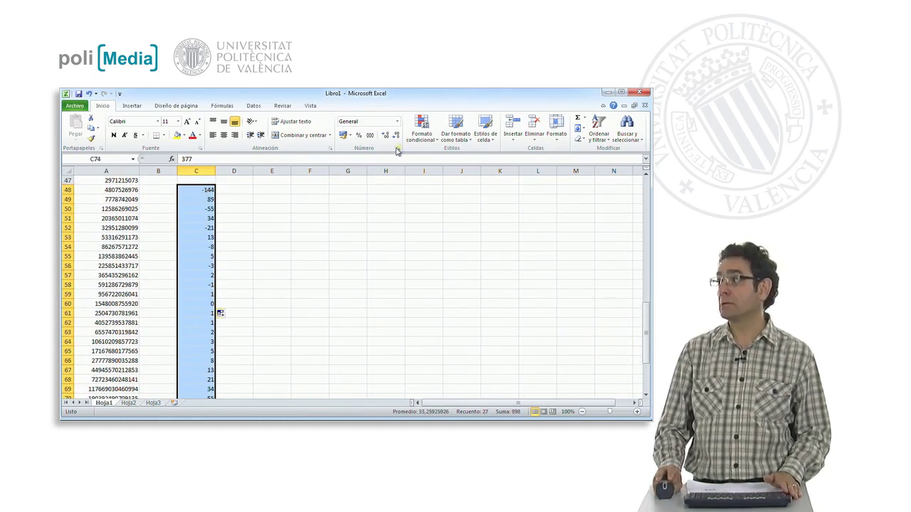
{"action": "left_click", "coordinate": [133, 107]}
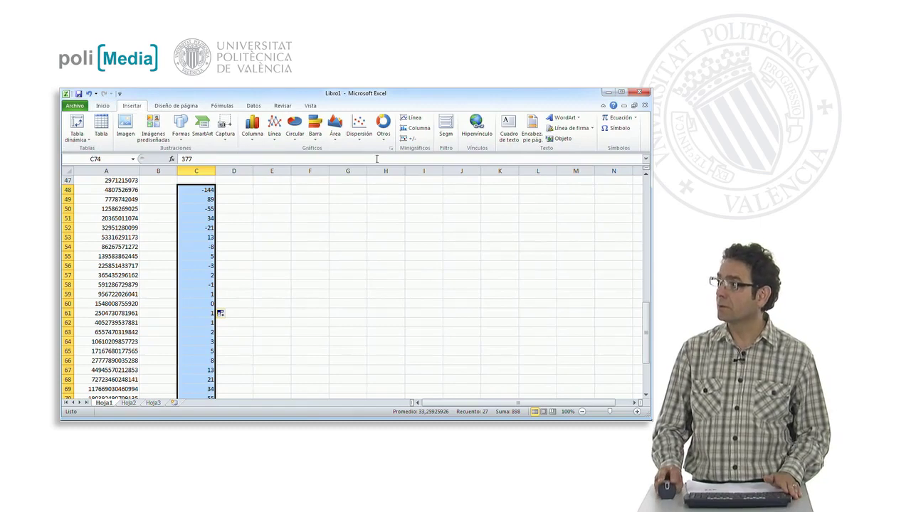
{"action": "left_click", "coordinate": [275, 139]}
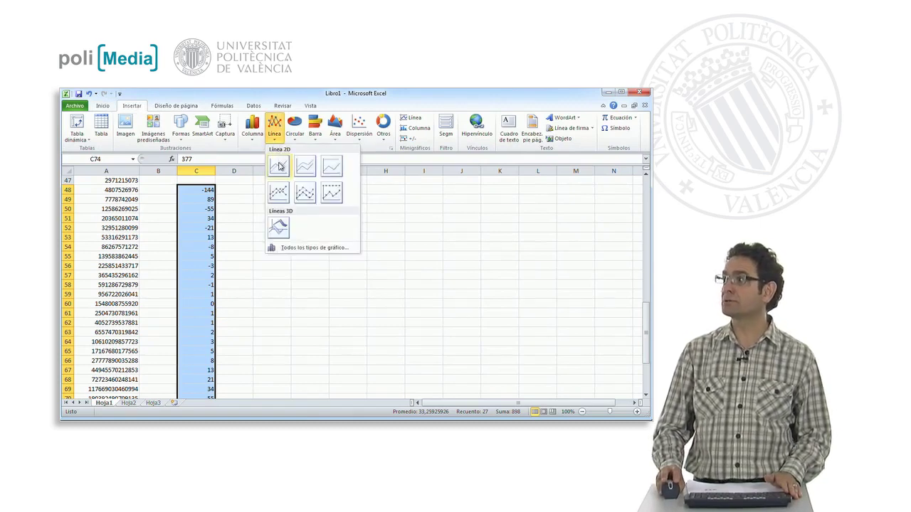
{"action": "left_click", "coordinate": [279, 166]}
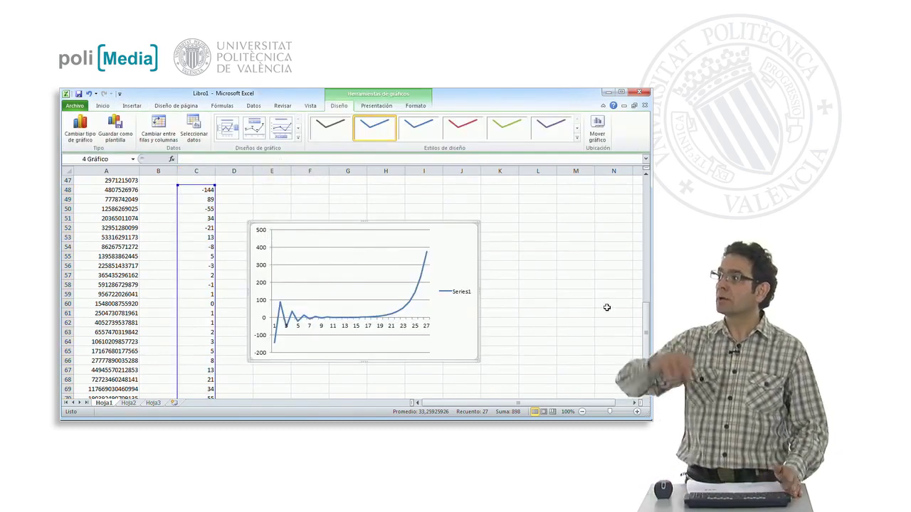